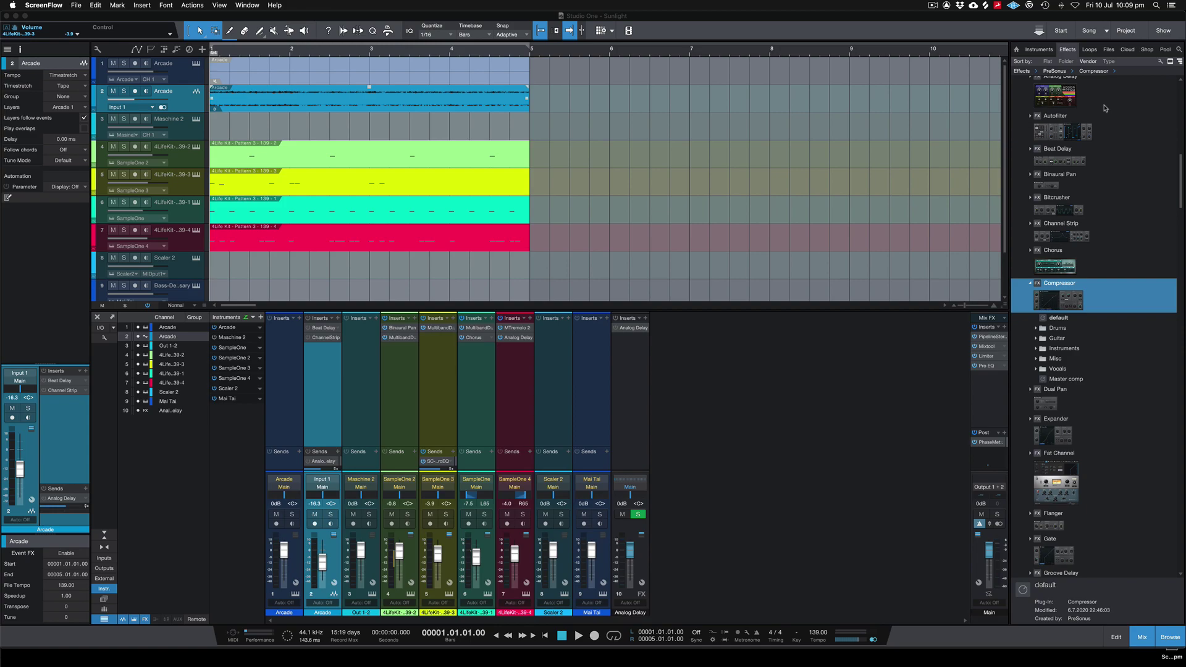
- Check the Arcade track's timestretch mode and keep it on Tape
scroll(1105, 108, "up", 1)
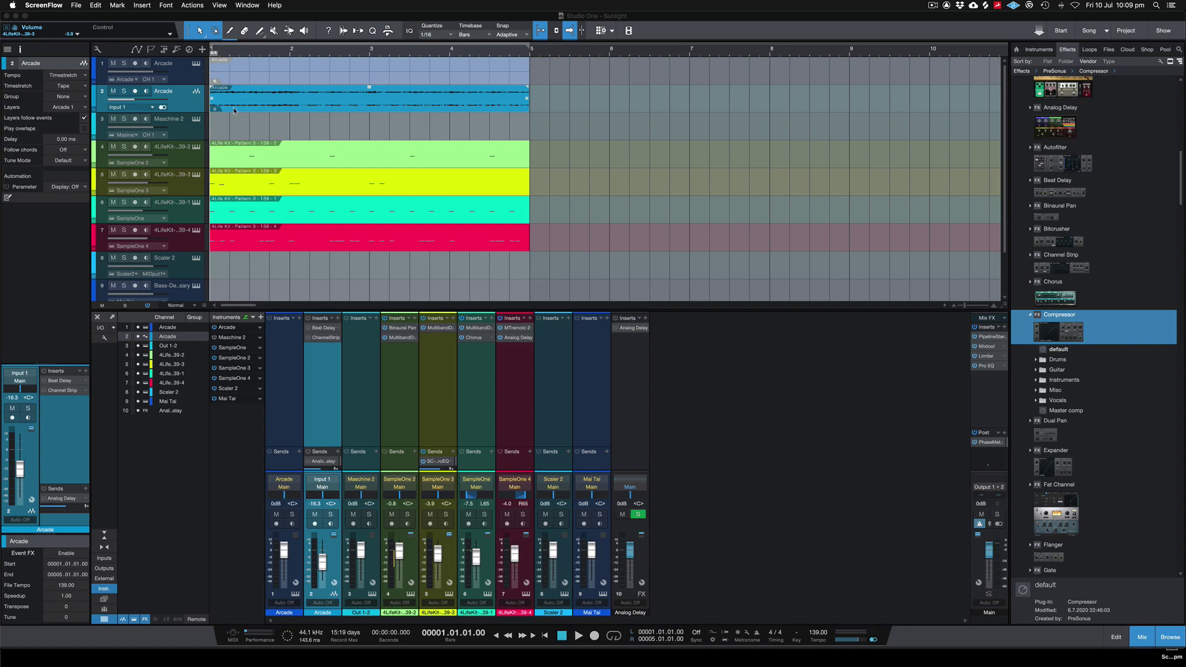
left_click(372, 103)
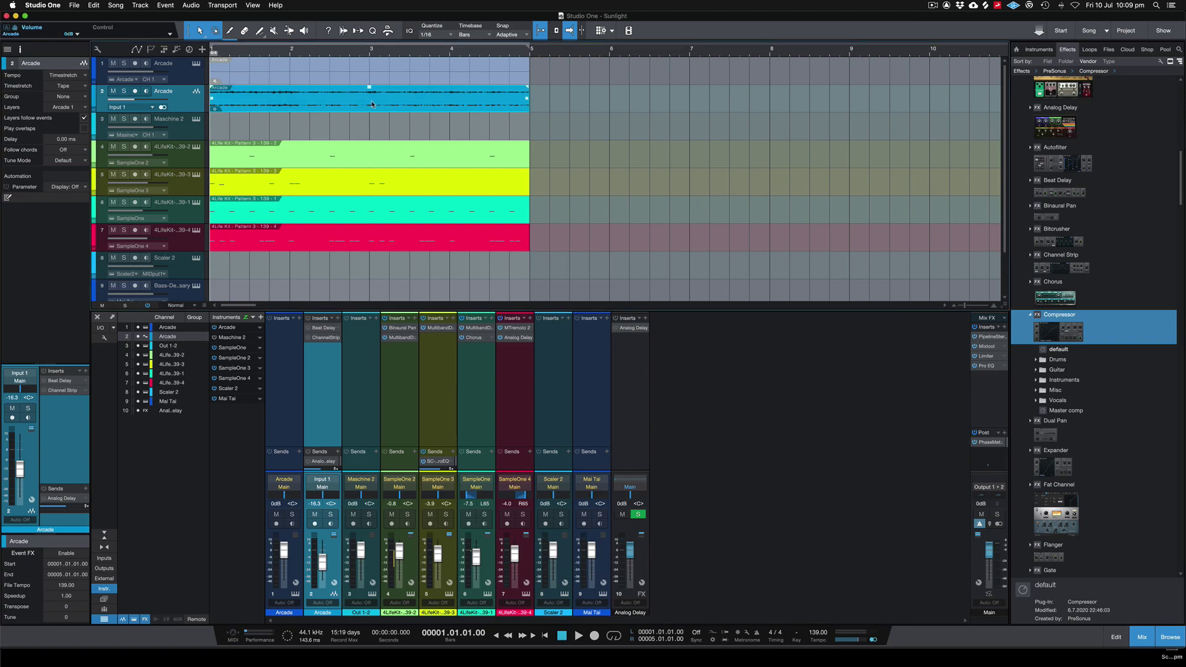
left_click(70, 88)
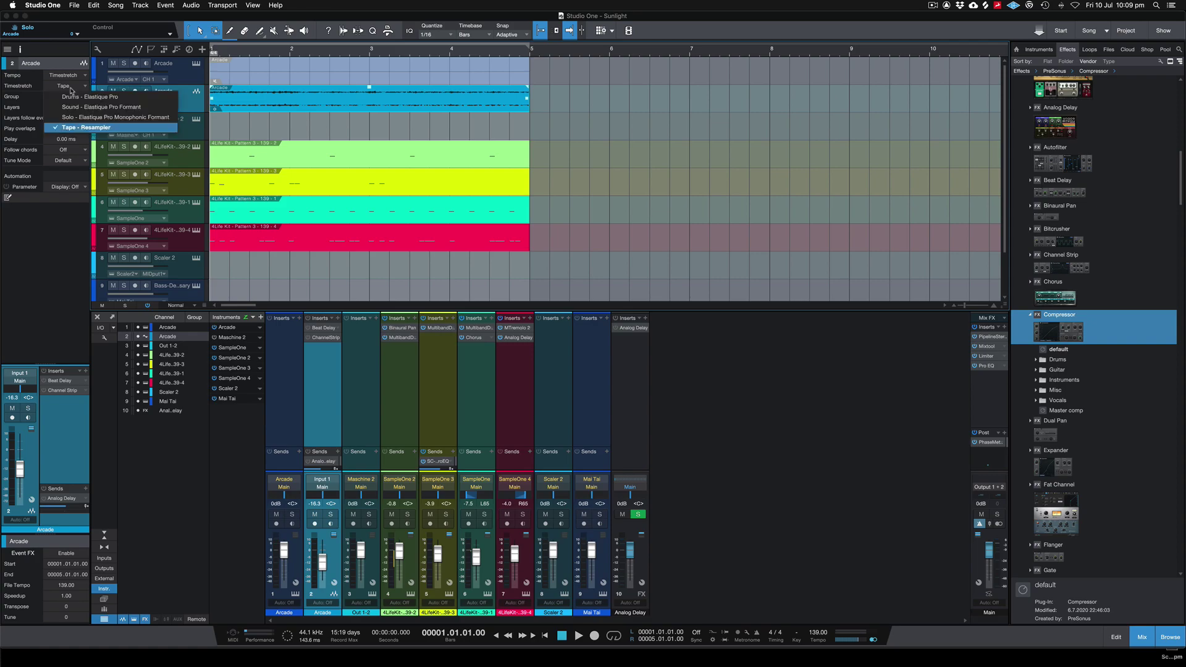
left_click(114, 130)
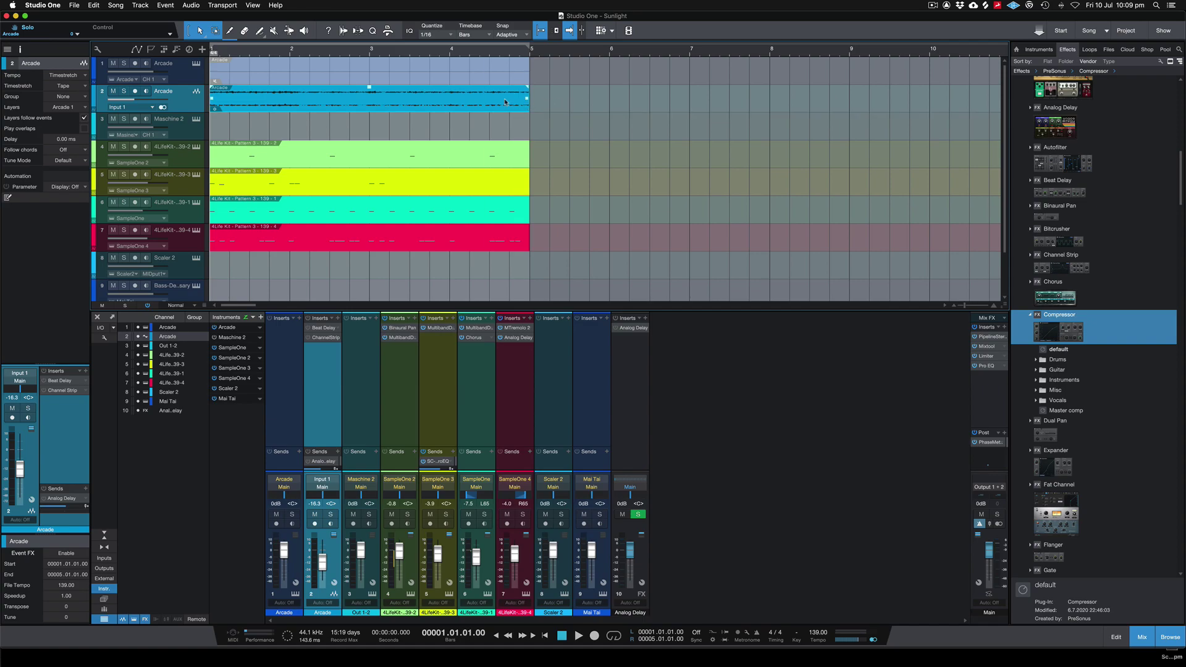
- Solo the Arcade track and remove Pro EQ from the main output's Mix FX
left_click(123, 90)
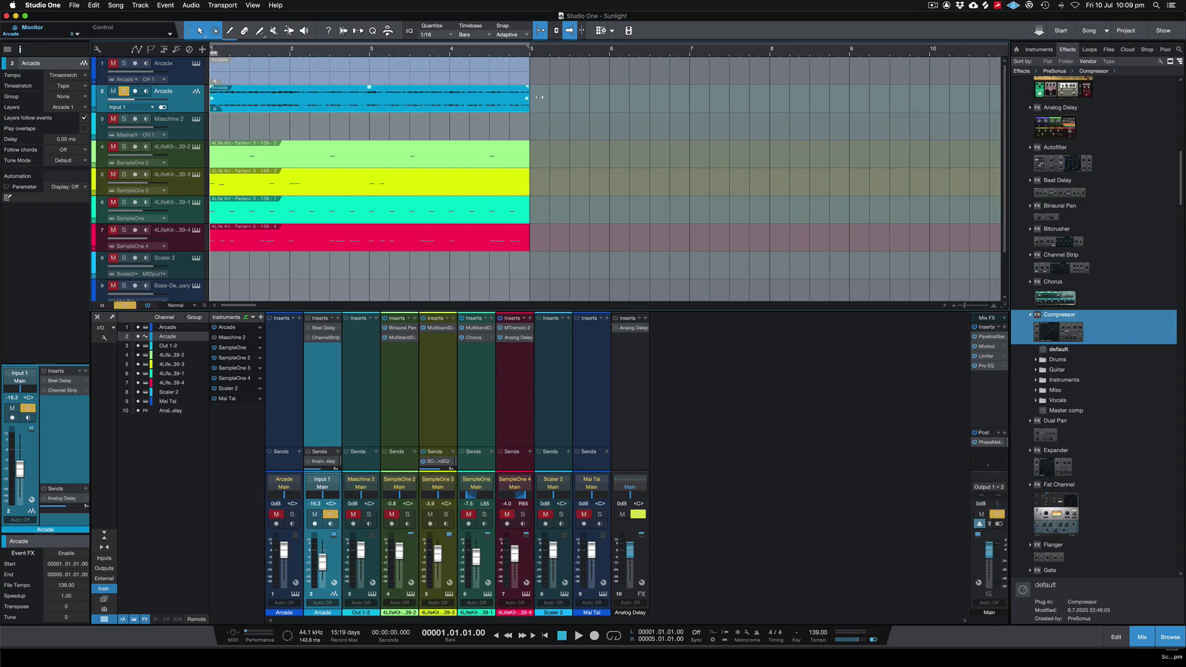
right_click(1007, 371)
left_click(1030, 463)
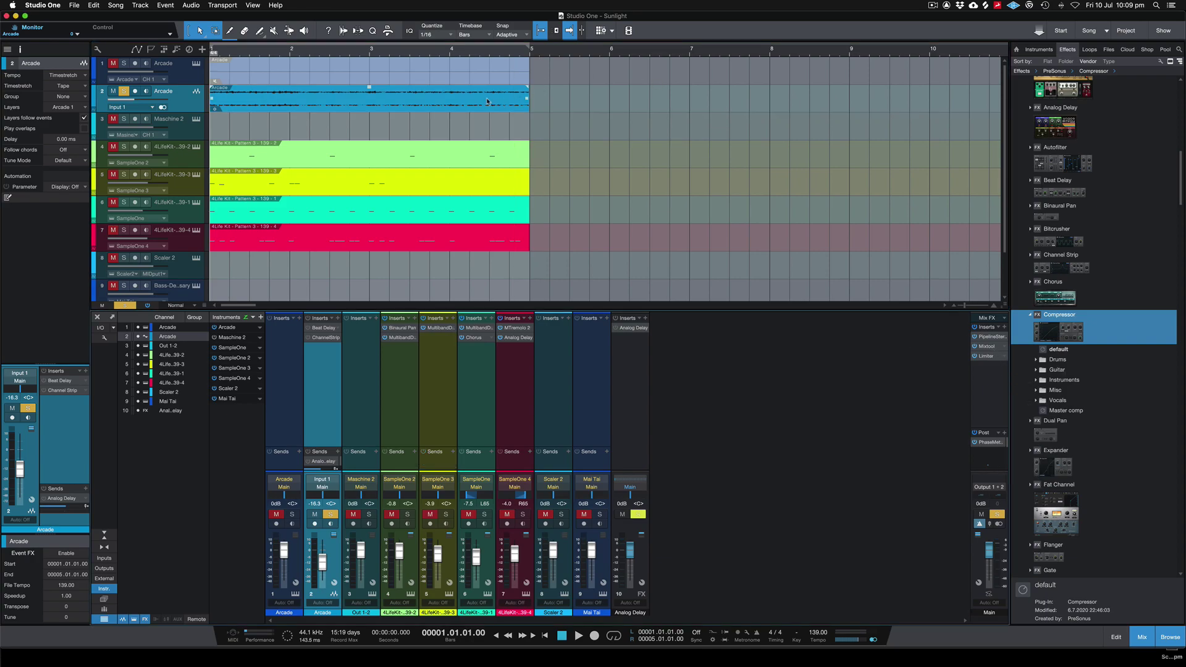
key("space")
left_click_drag(529, 104, 847, 99)
key("space")
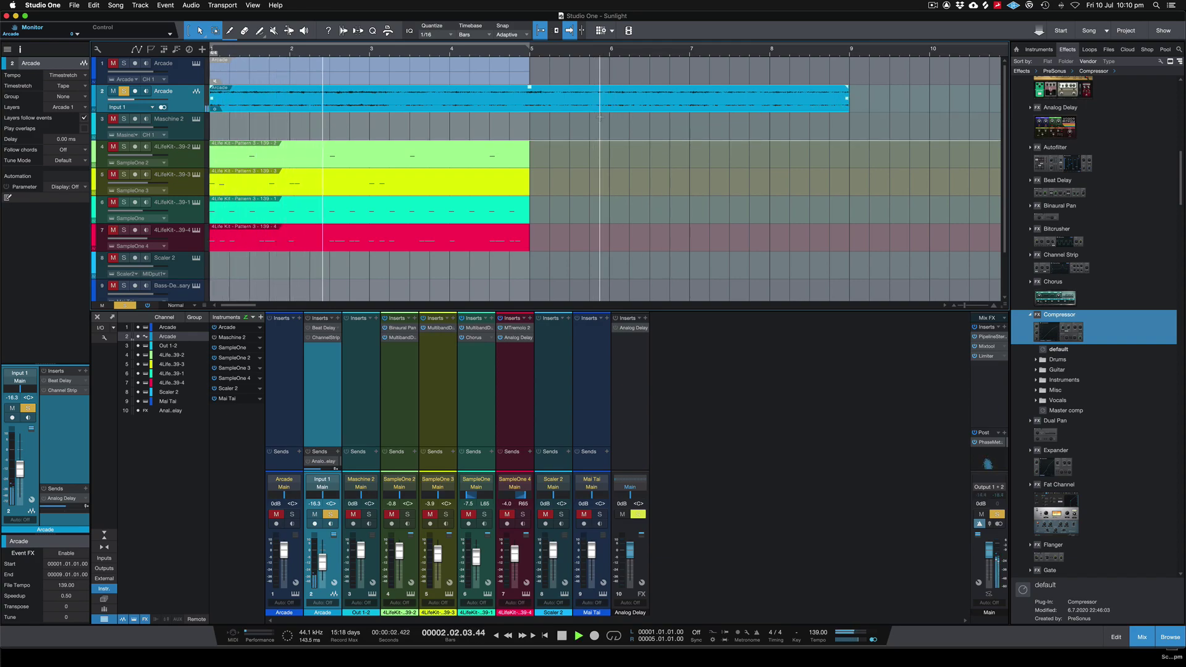
key("space")
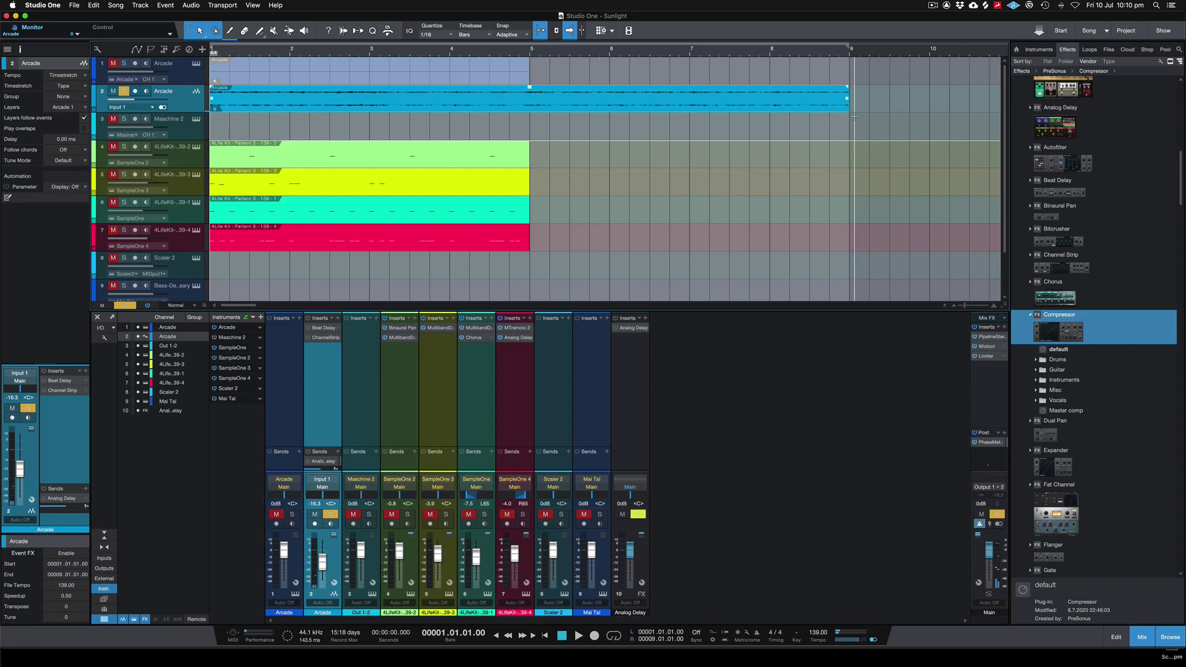
left_click_drag(848, 111, 529, 115)
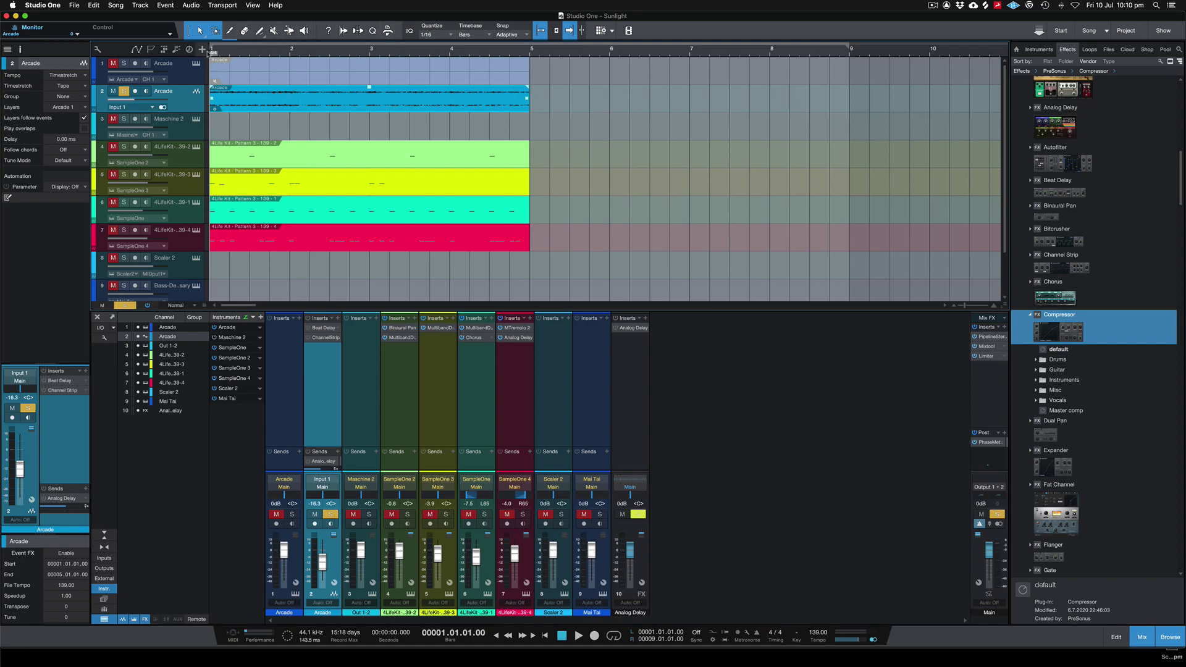
- Show the tempo track and zoom in on the Arcade track's waveform
left_click(189, 49)
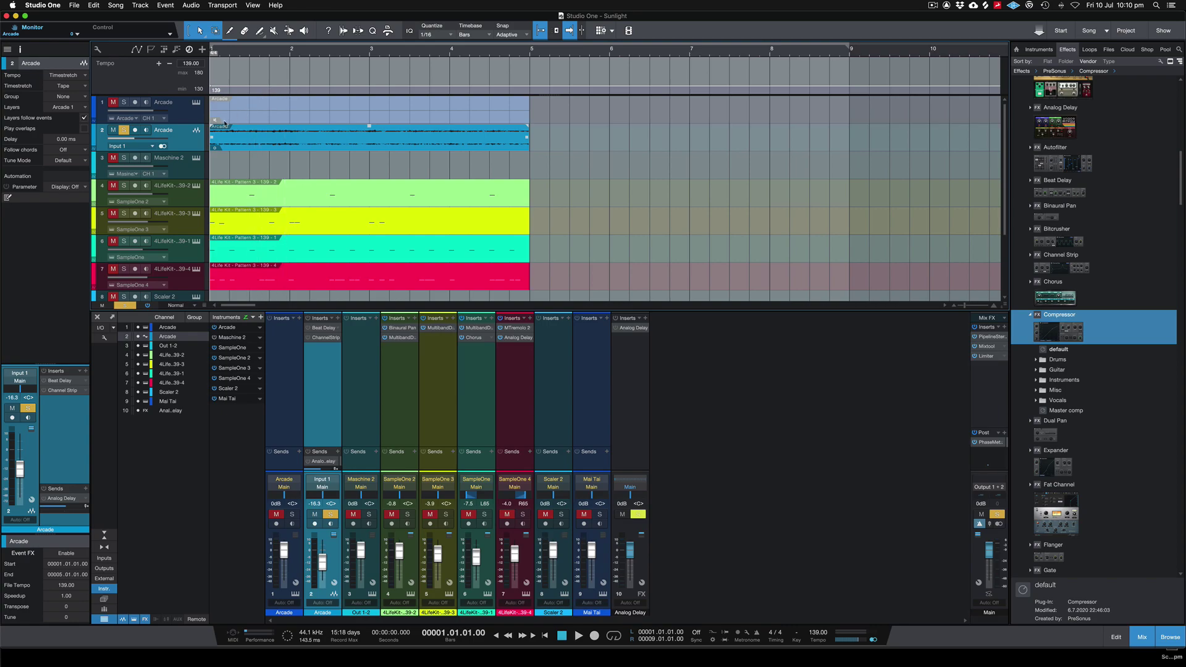
scroll(219, 129, "up", 2)
scroll(219, 130, "up", 3)
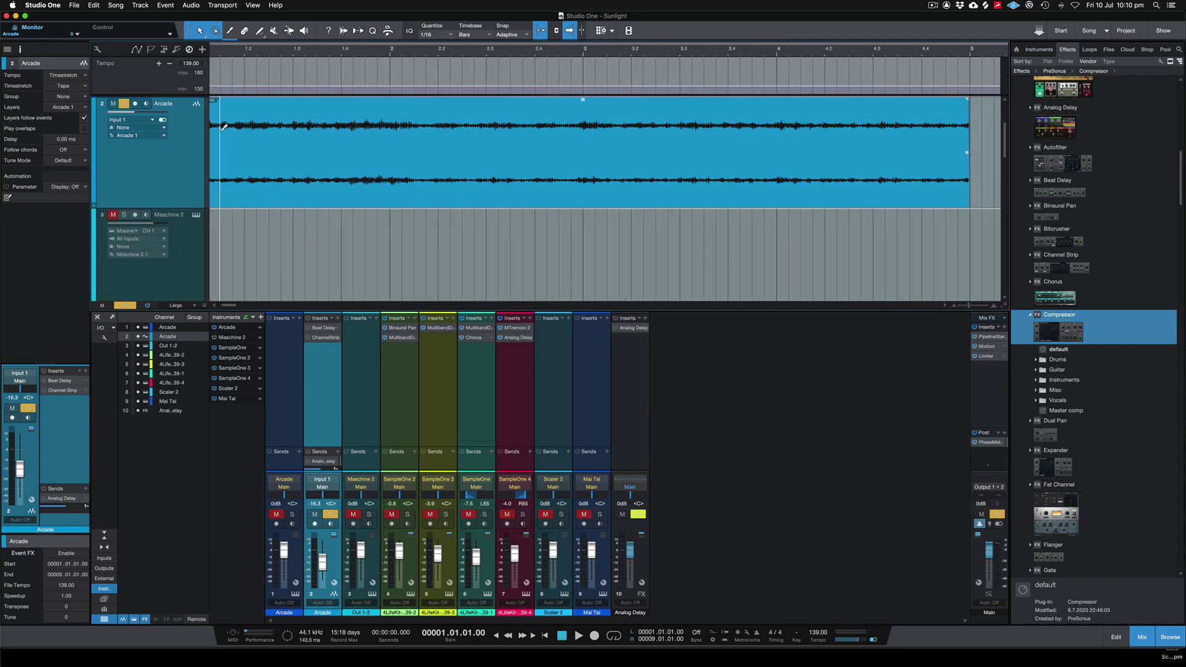
- Try an exponential fade-in on the Arcade audio, undo it, then zoom back out slightly
left_click_drag(213, 100, 279, 102)
left_click_drag(246, 154, 255, 161)
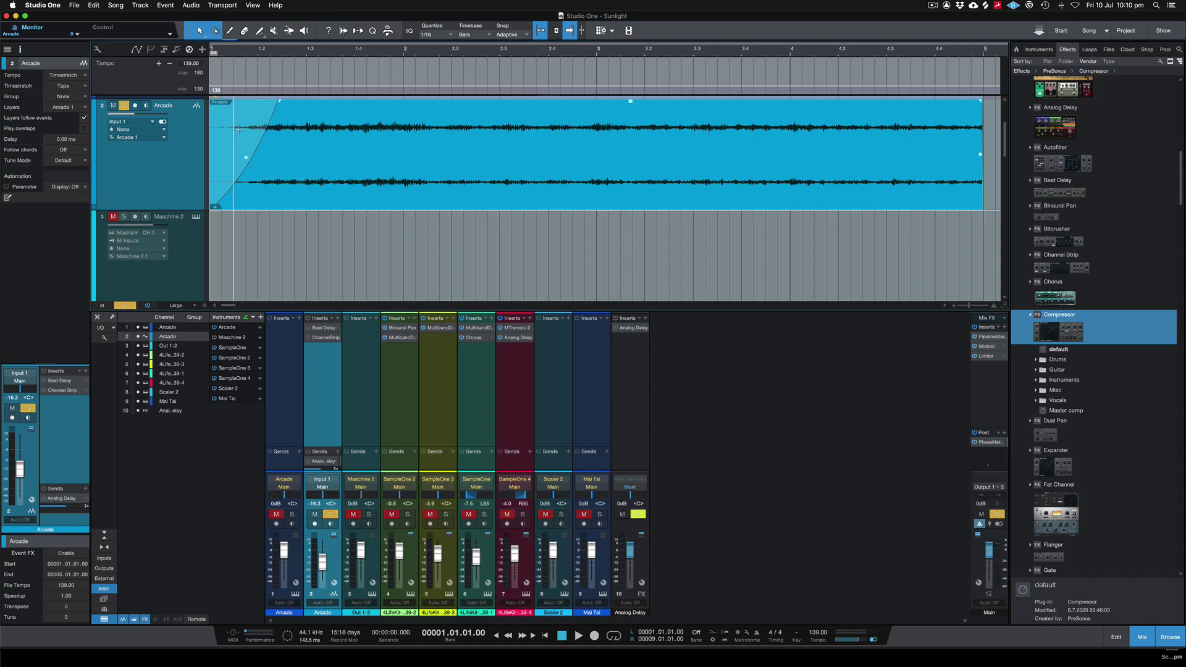
key("ctrl+z")
key("ctrl+z")
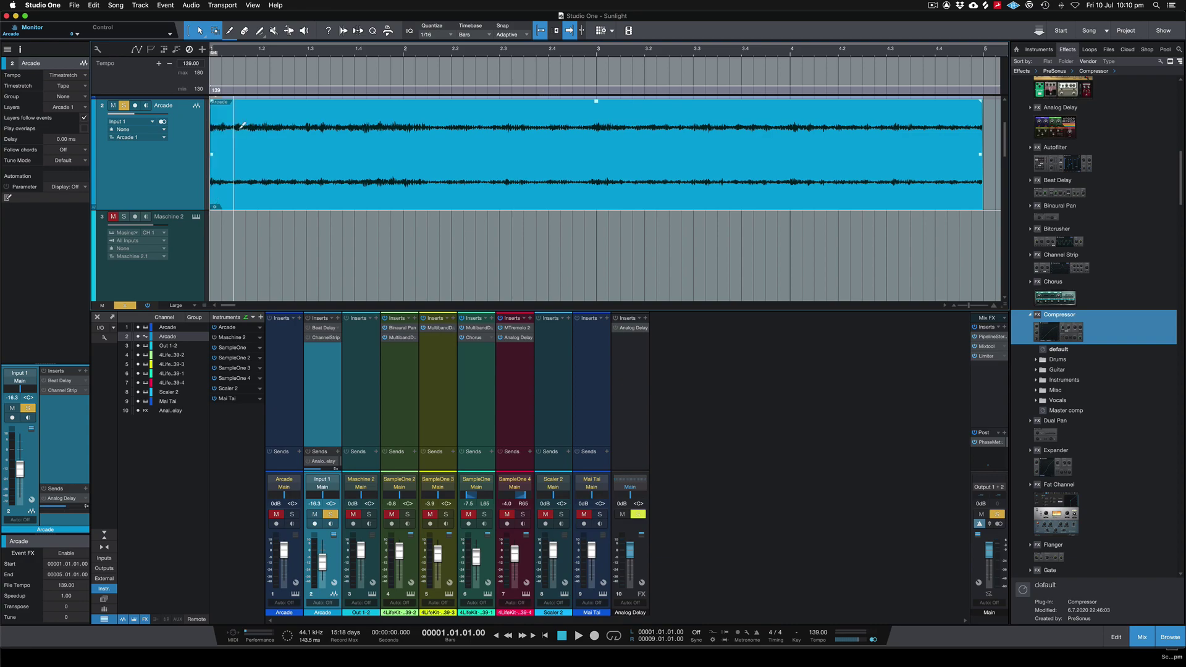
scroll(405, 136, "down", 5)
scroll(406, 136, "down", 2)
scroll(406, 136, "down", 3)
scroll(405, 136, "up", 3)
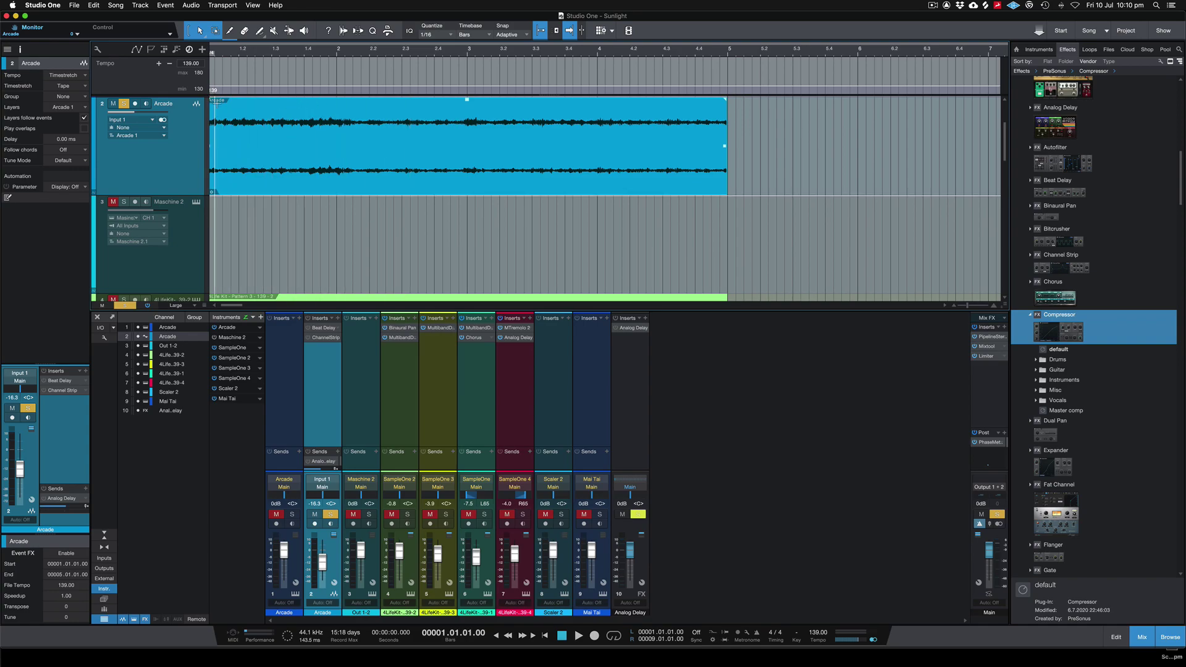
scroll(217, 104, "left", 1)
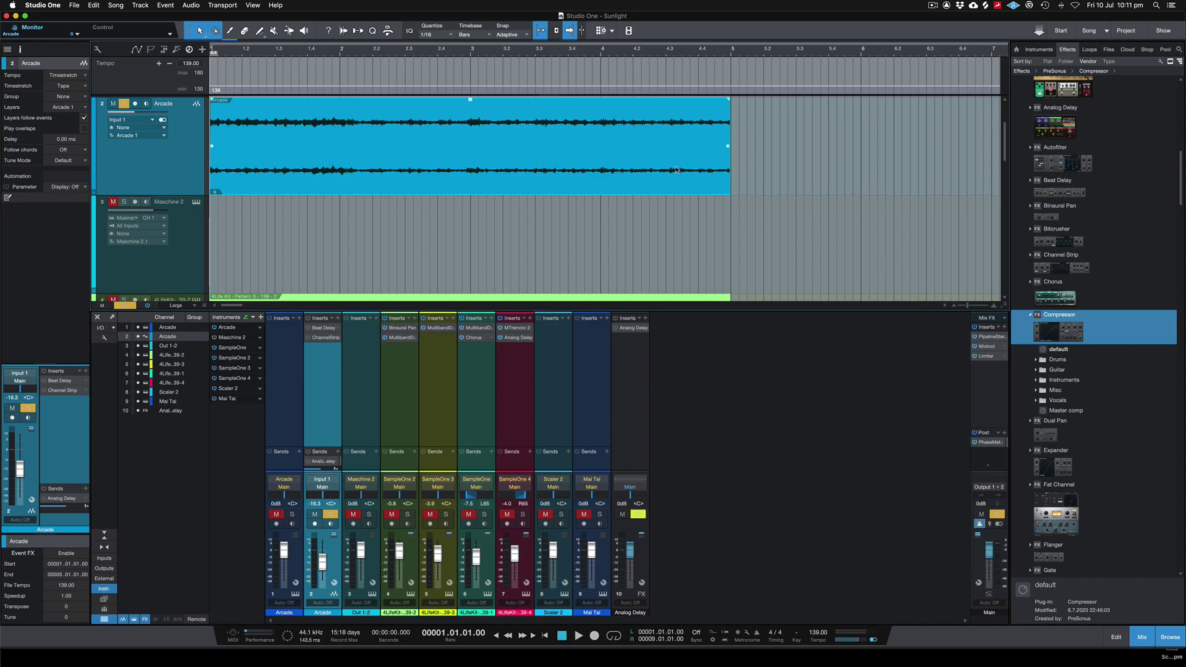
- Close the Console with F3 and set all ten tracks to Normal height
key("F3")
key("alt+w")
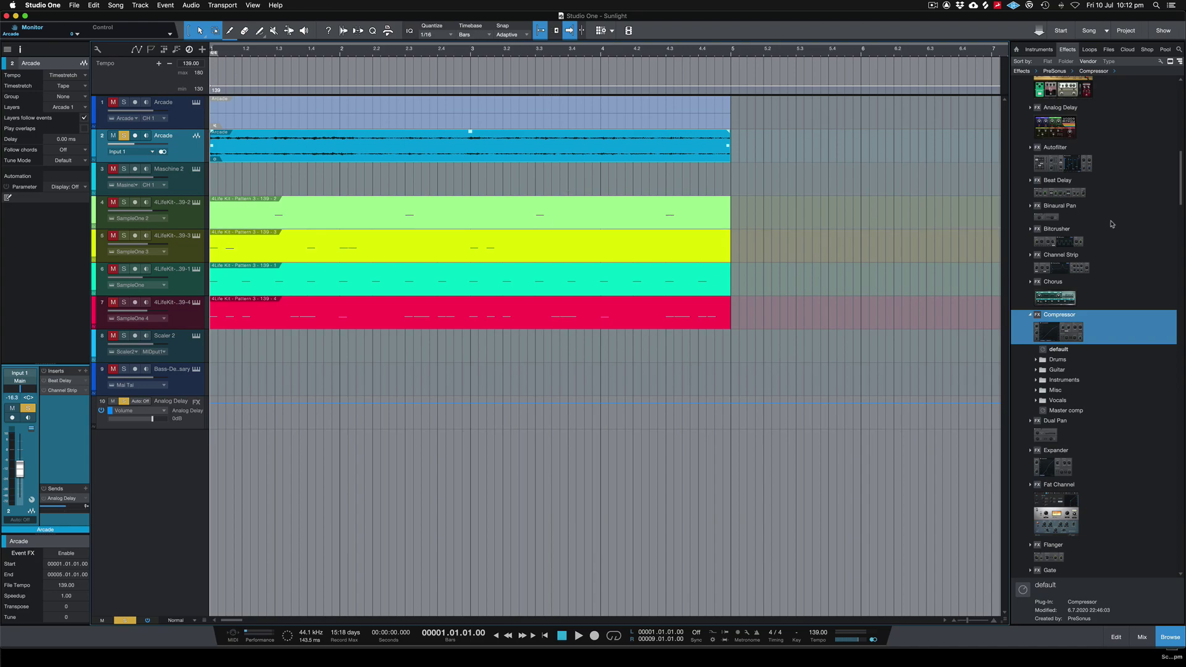
- Reopen the Console and insert Analog Delay on Arcade after Beat Delay and Channel Strip
scroll(1112, 224, "up", 5)
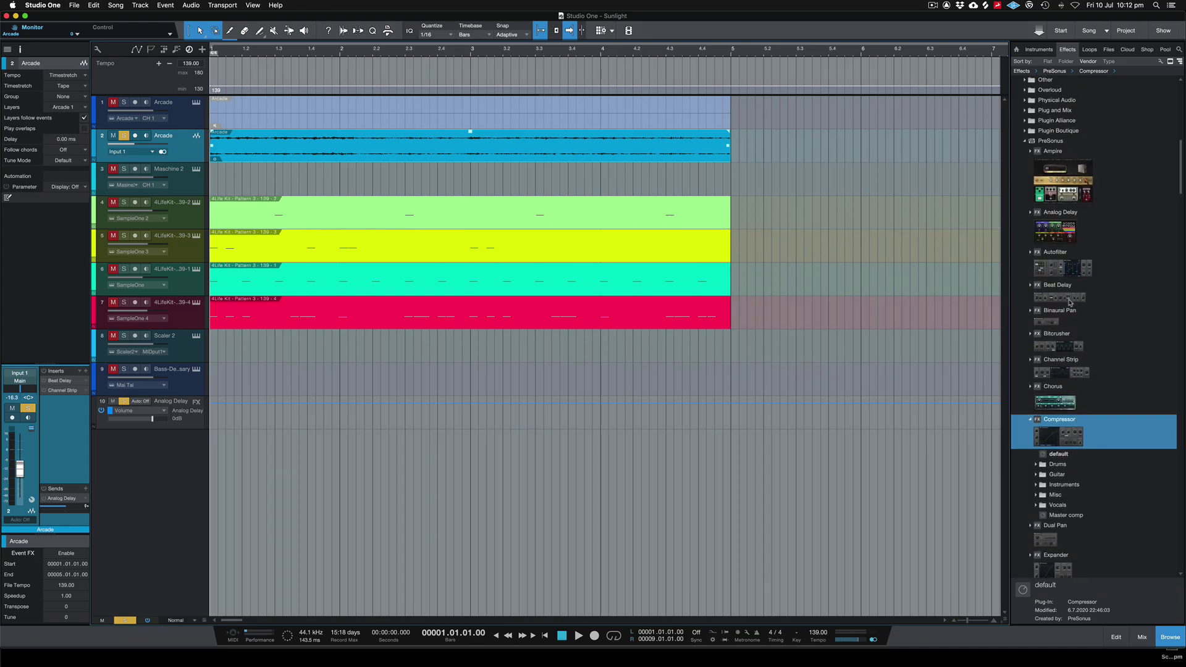
scroll(1071, 303, "down", 2)
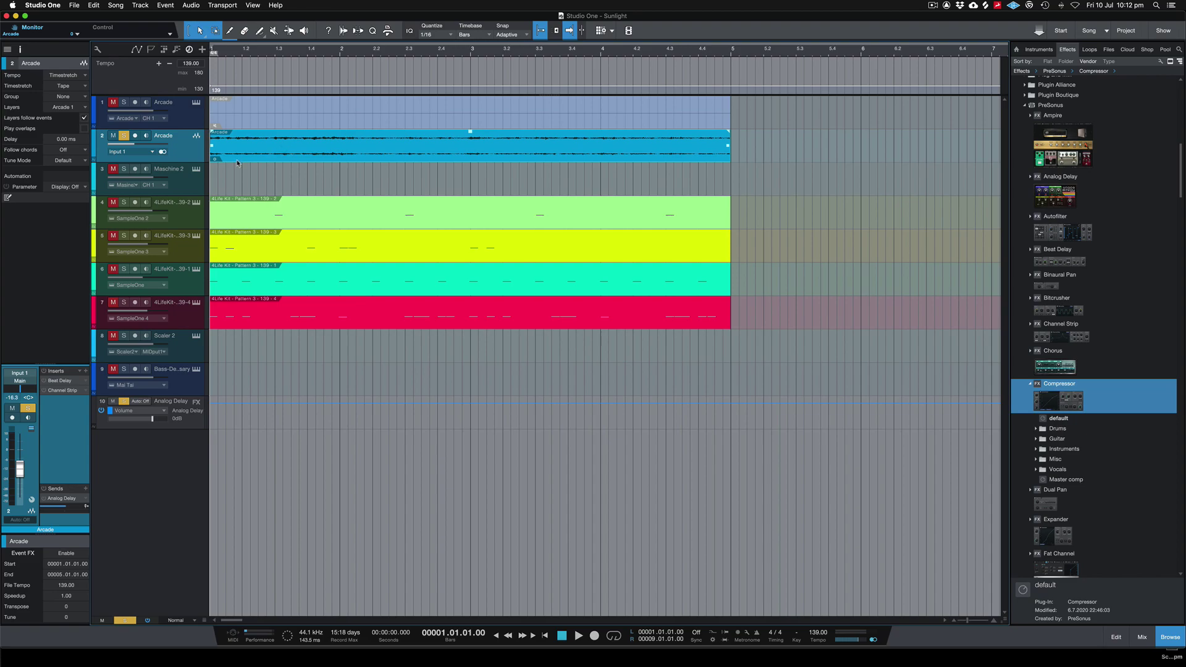
key("F3")
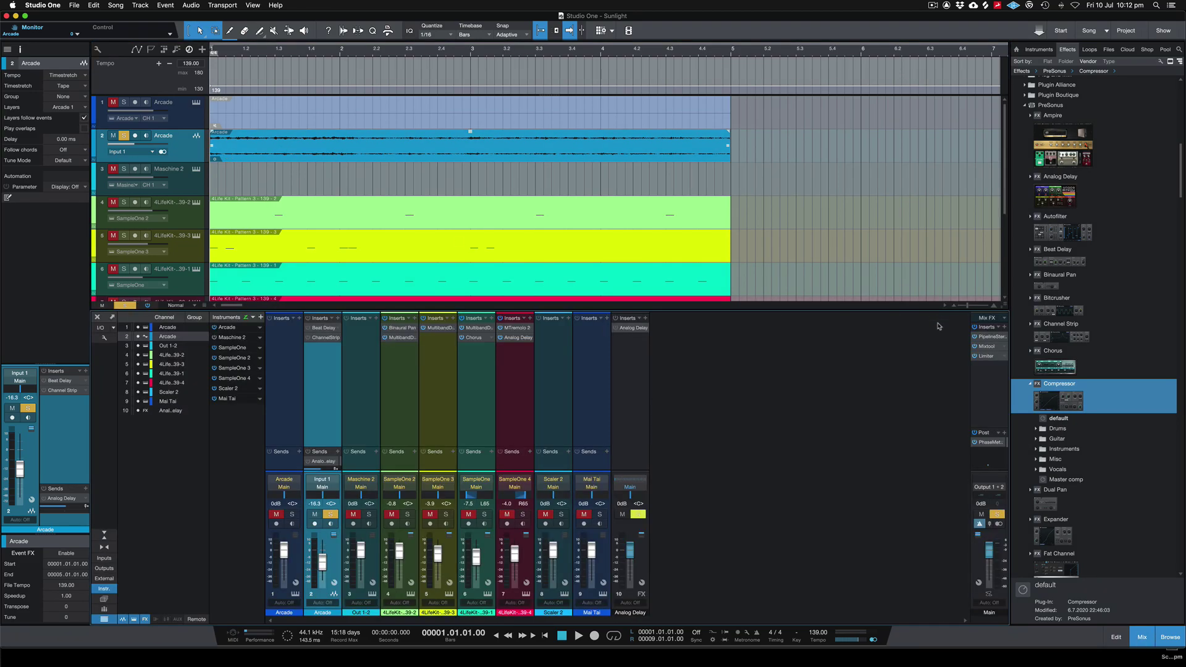
left_click(1067, 181)
left_click_drag(1063, 191, 328, 369)
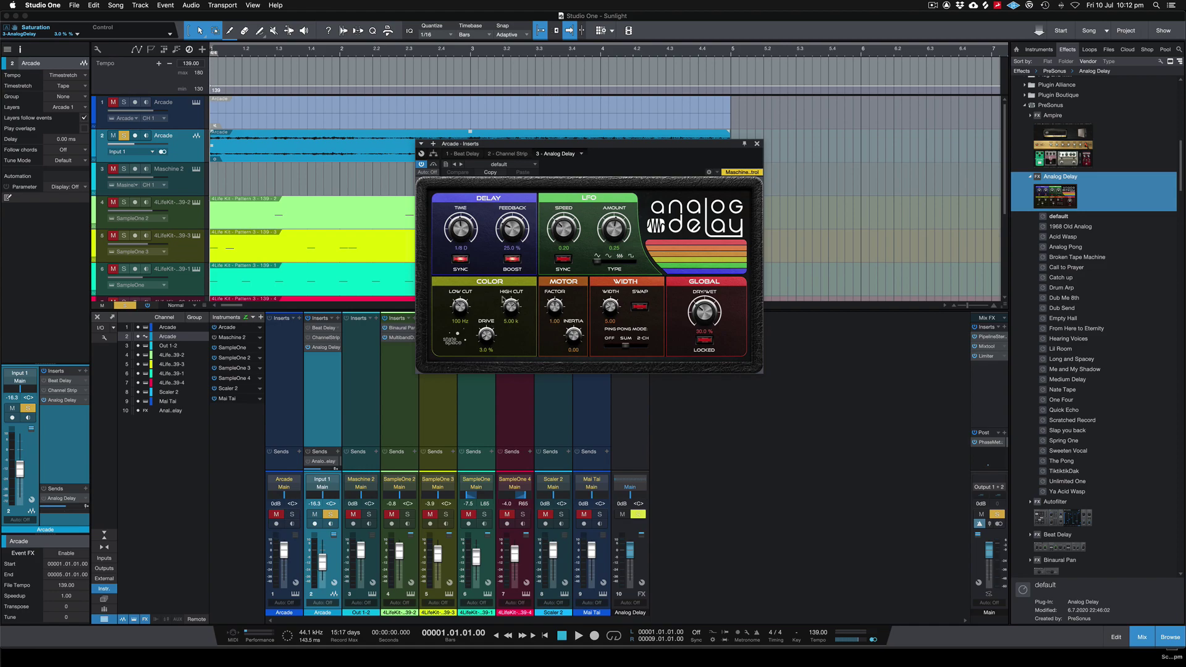
- Close the Analog Delay editor, then briefly add Chorus to the Arcade channel and remove it
left_click(758, 144)
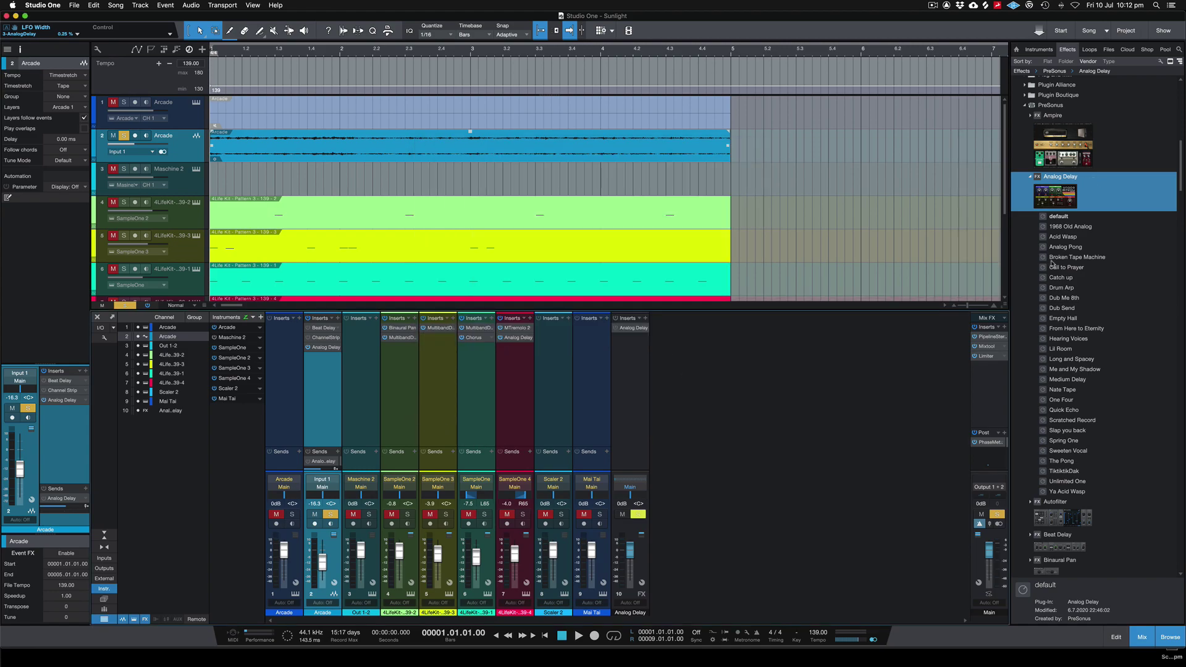
left_click(1029, 177)
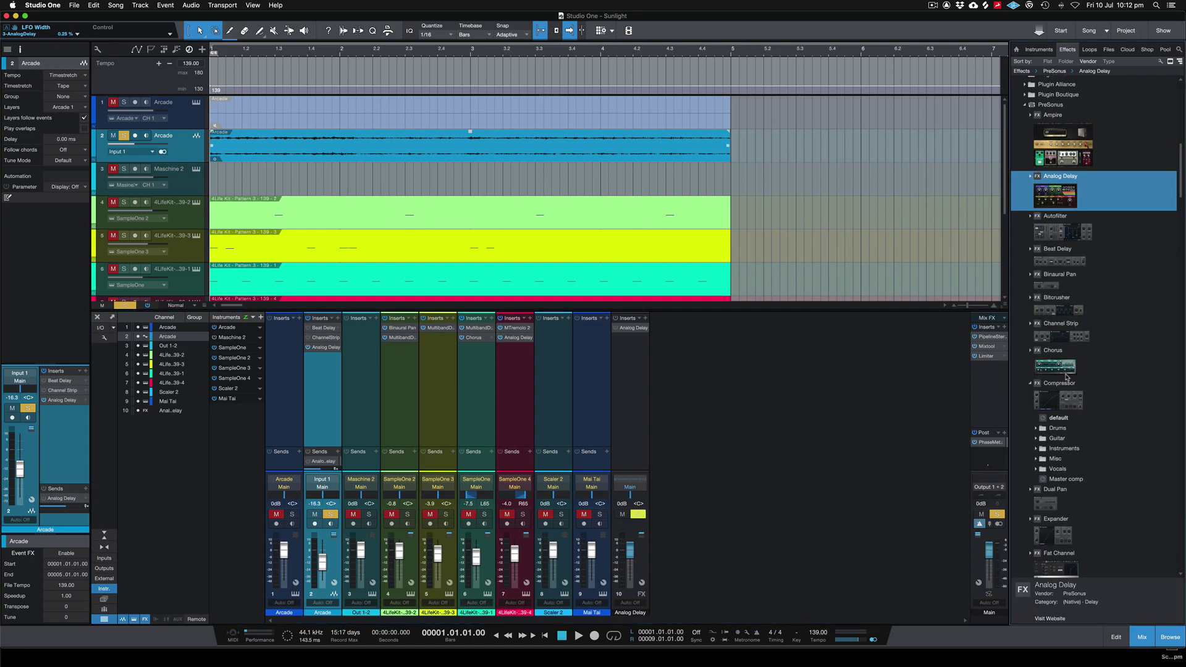
left_click_drag(1066, 371, 333, 371)
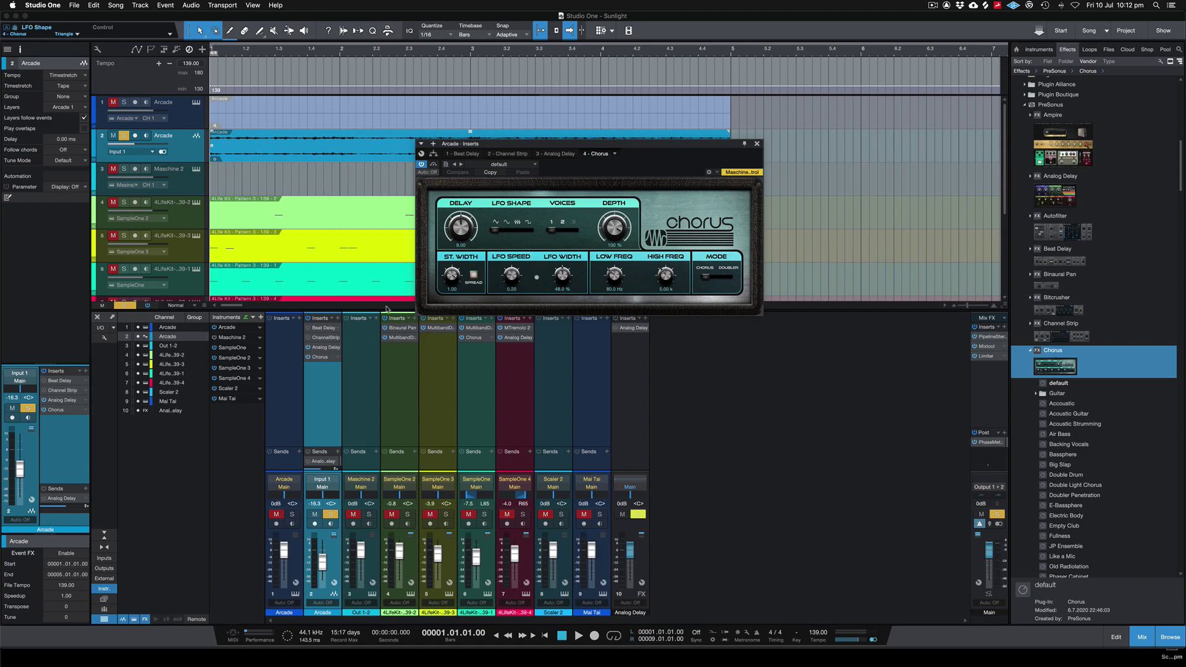
left_click(338, 358)
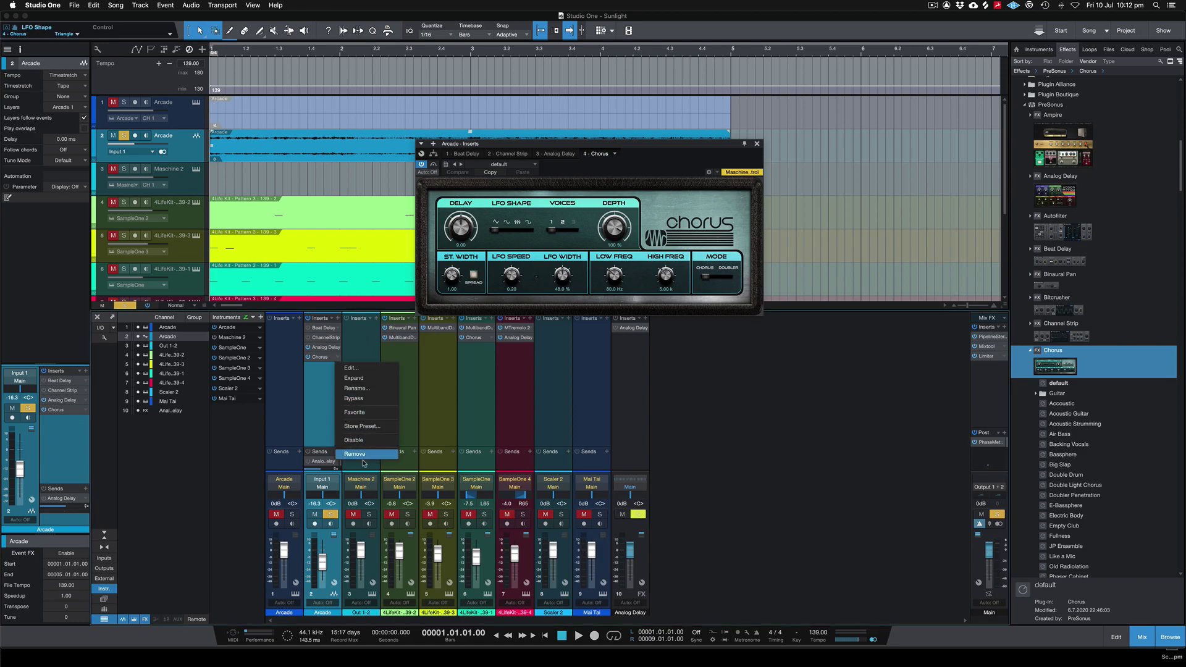
left_click(337, 360)
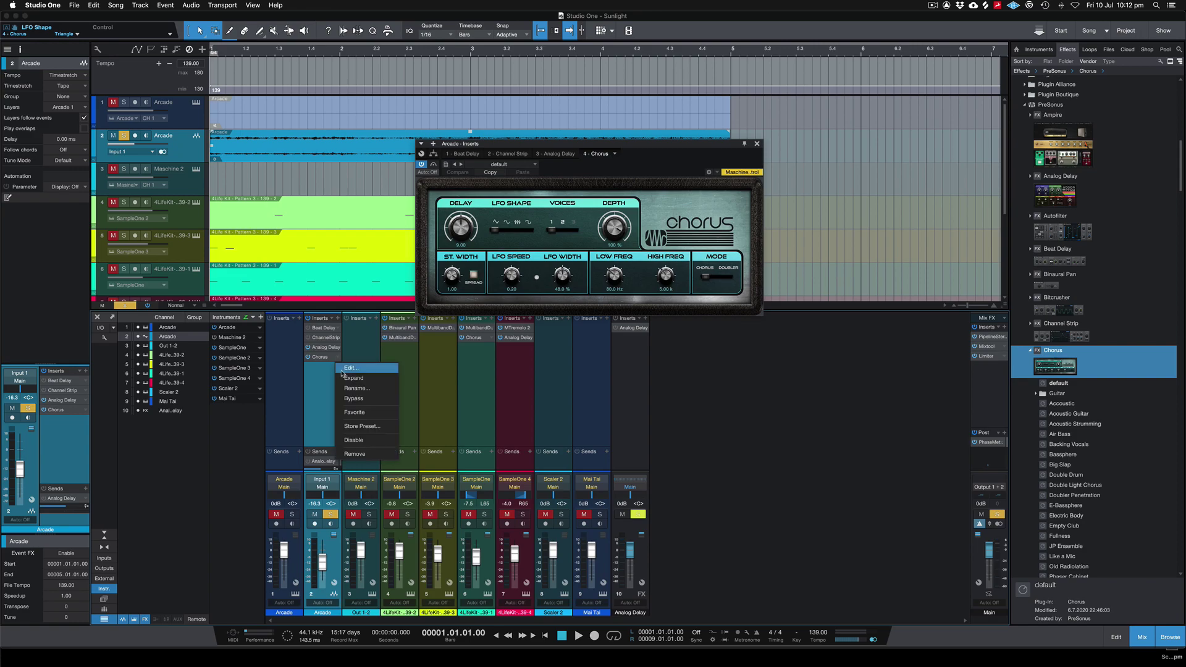
left_click(364, 456)
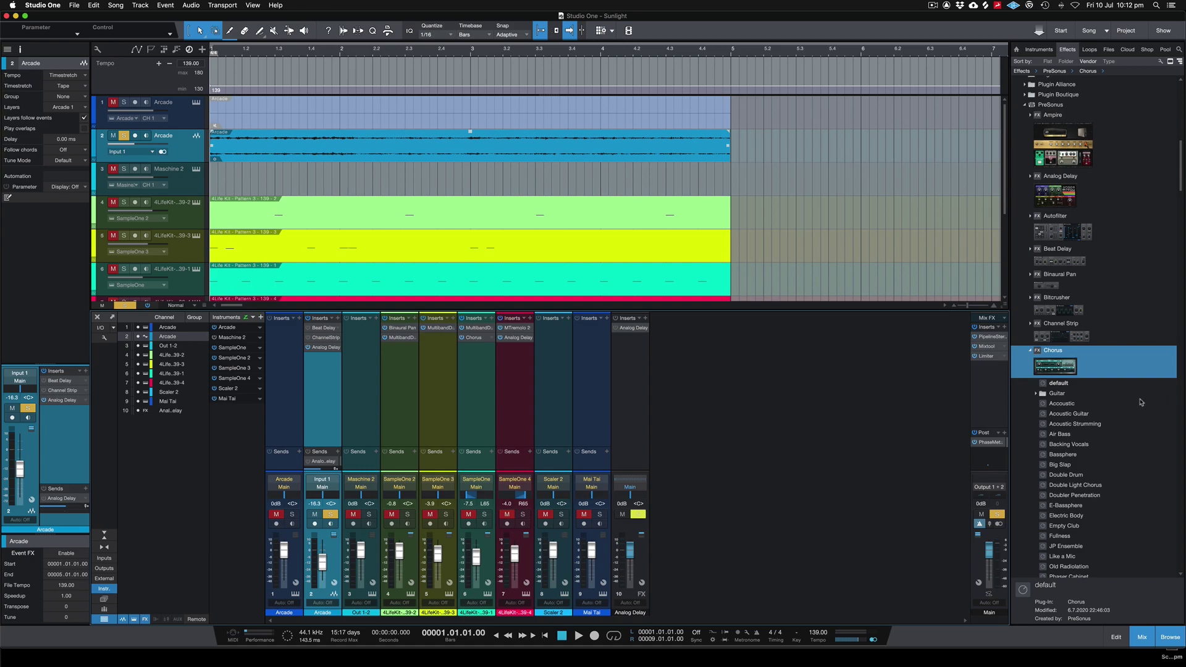
- Insert a Compressor as Arcade's fourth effect, its editor showing -10 dB threshold and 2:1 ratio
scroll(1142, 402, "down", 10)
scroll(1141, 401, "down", 3)
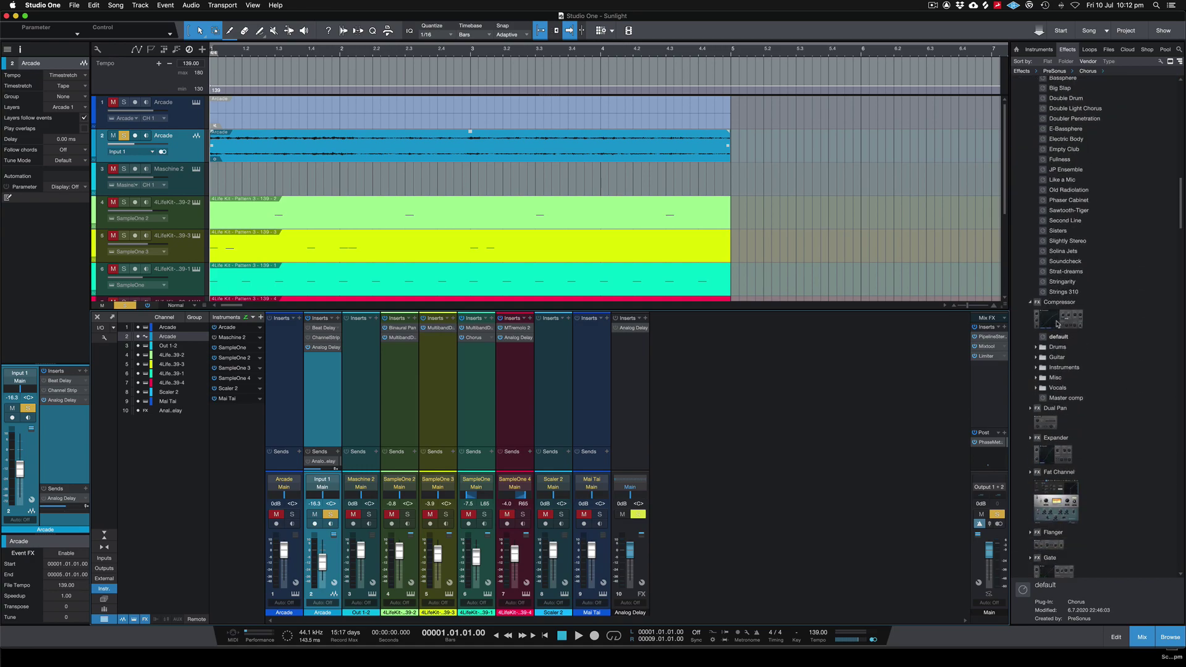
left_click(1058, 322)
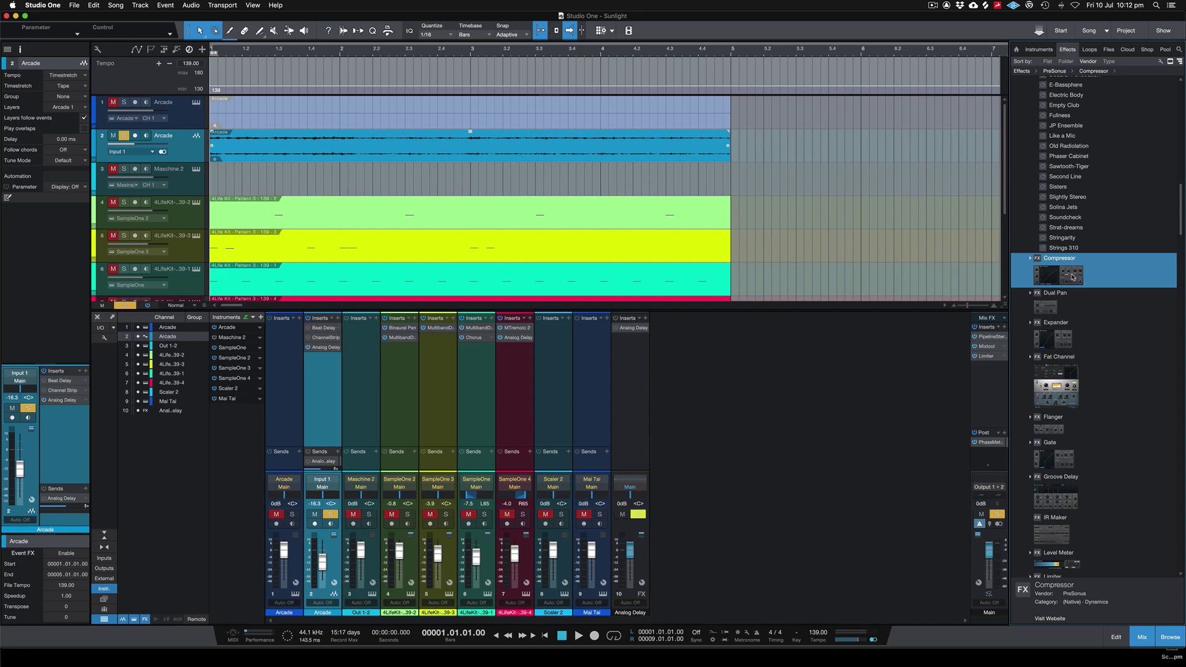
left_click_drag(1073, 277, 331, 372)
left_click_drag(461, 142, 405, 128)
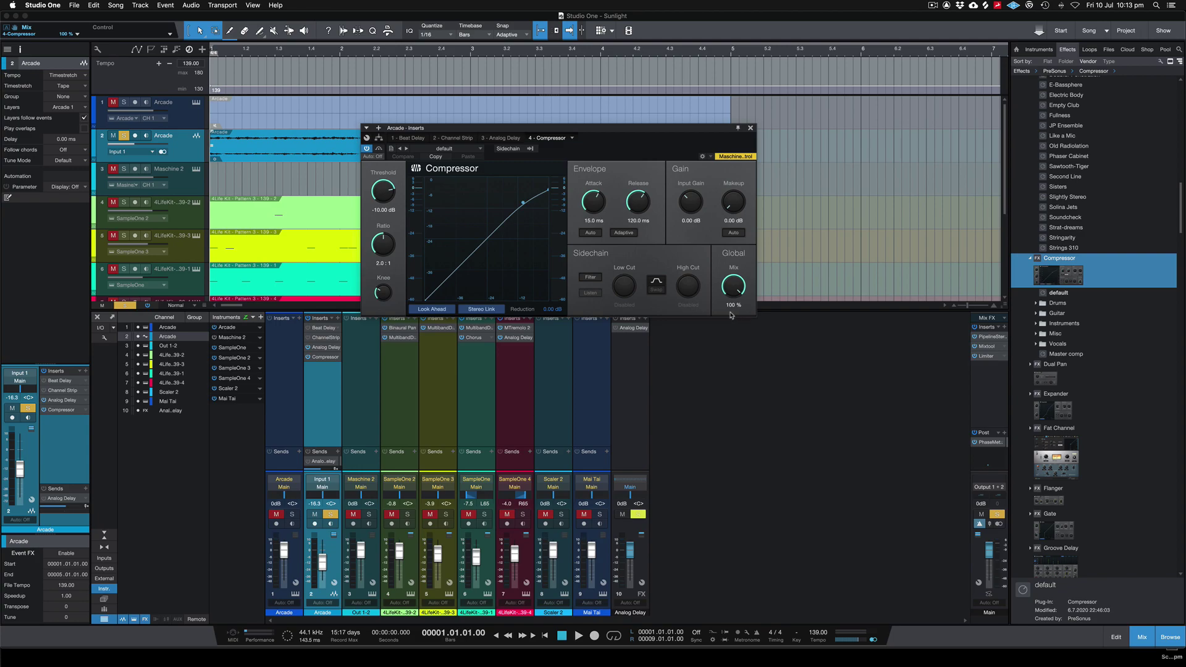
- Pin, then close the Compressor editor window and scroll the Effects browser down
left_click(738, 129)
left_click(750, 128)
scroll(1073, 368, "down", 6)
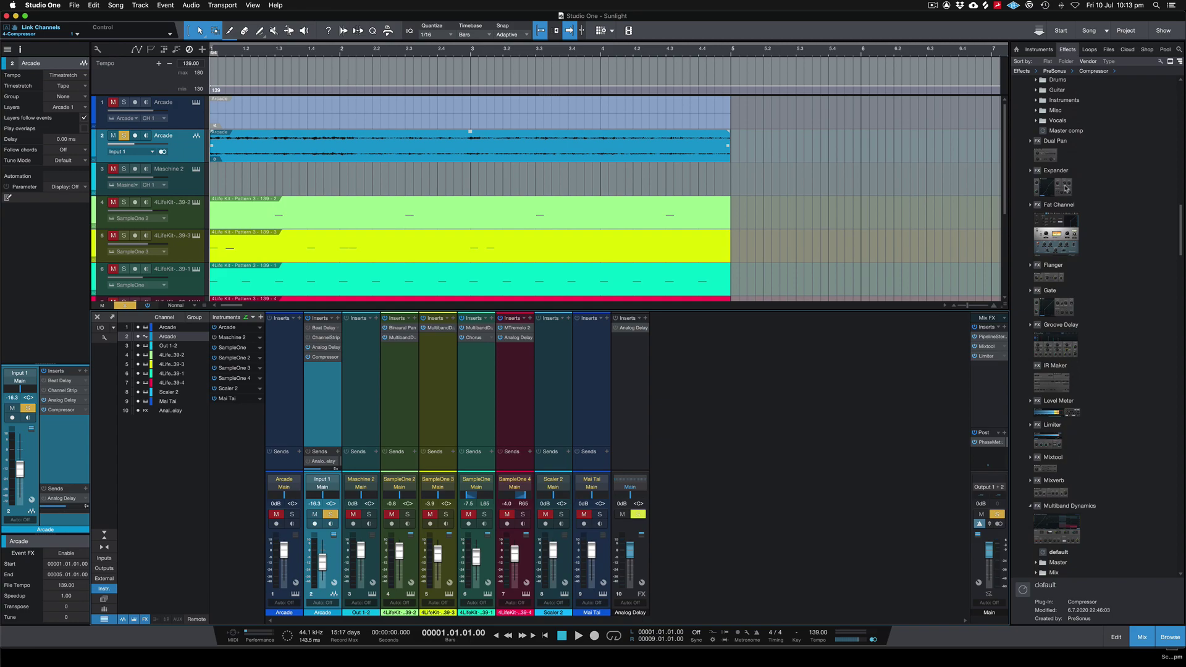
- Open the editor of the Limiter on the main bus
left_click(1058, 440)
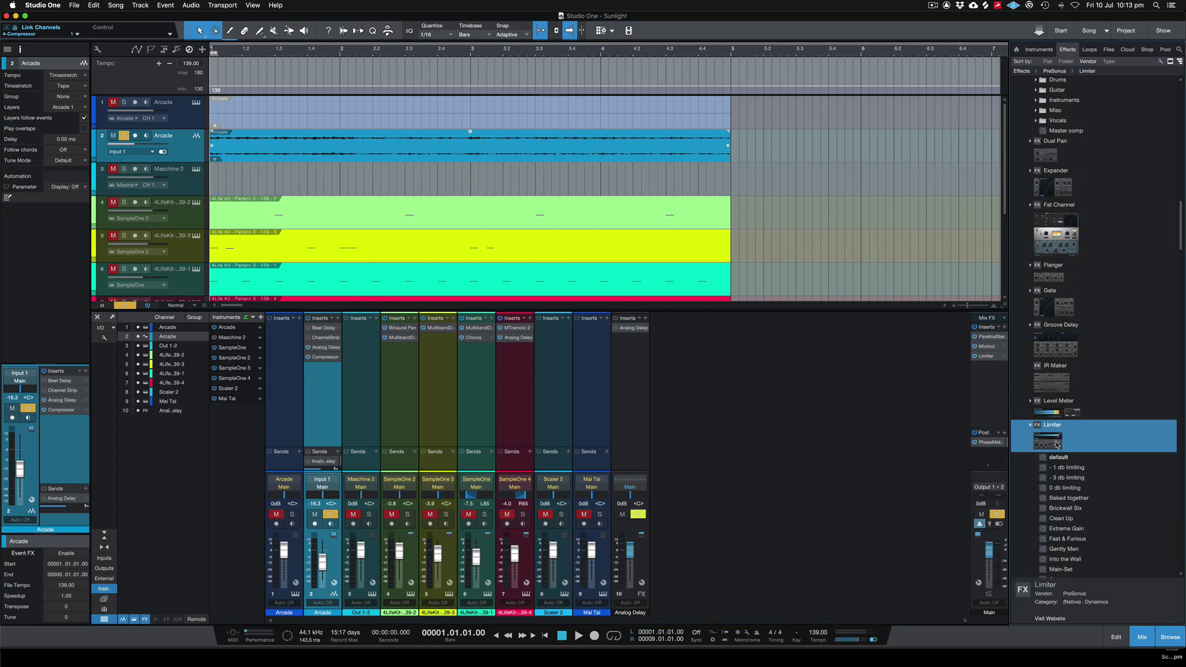
left_click_drag(1053, 436, 1001, 371)
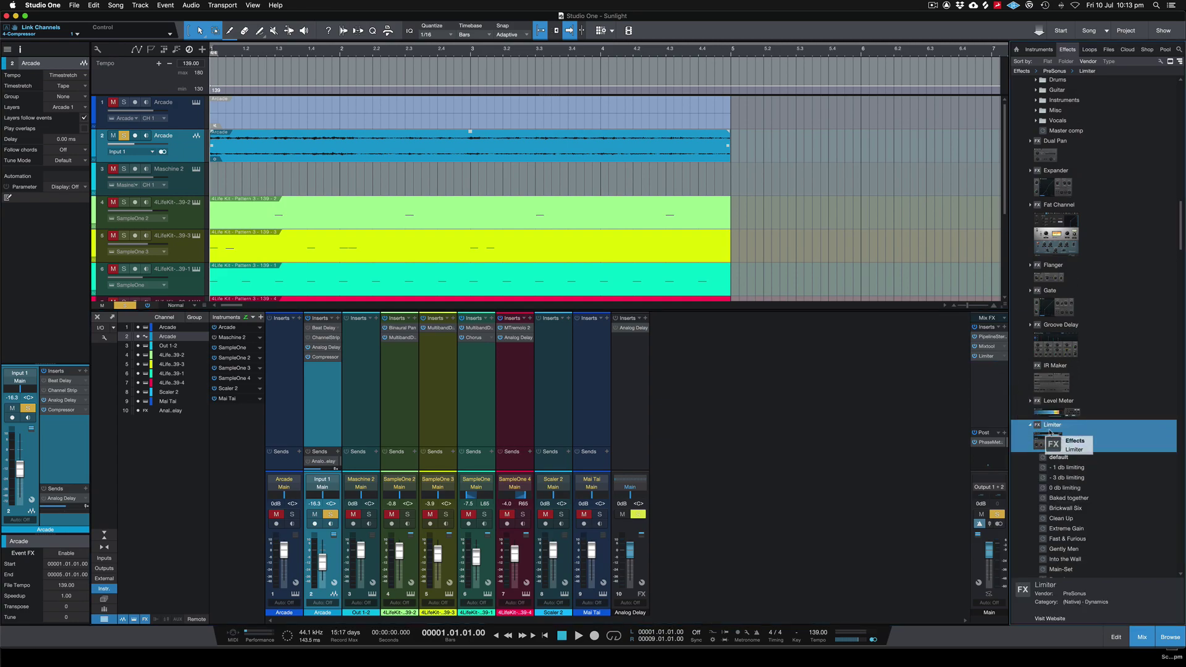
left_click(987, 356)
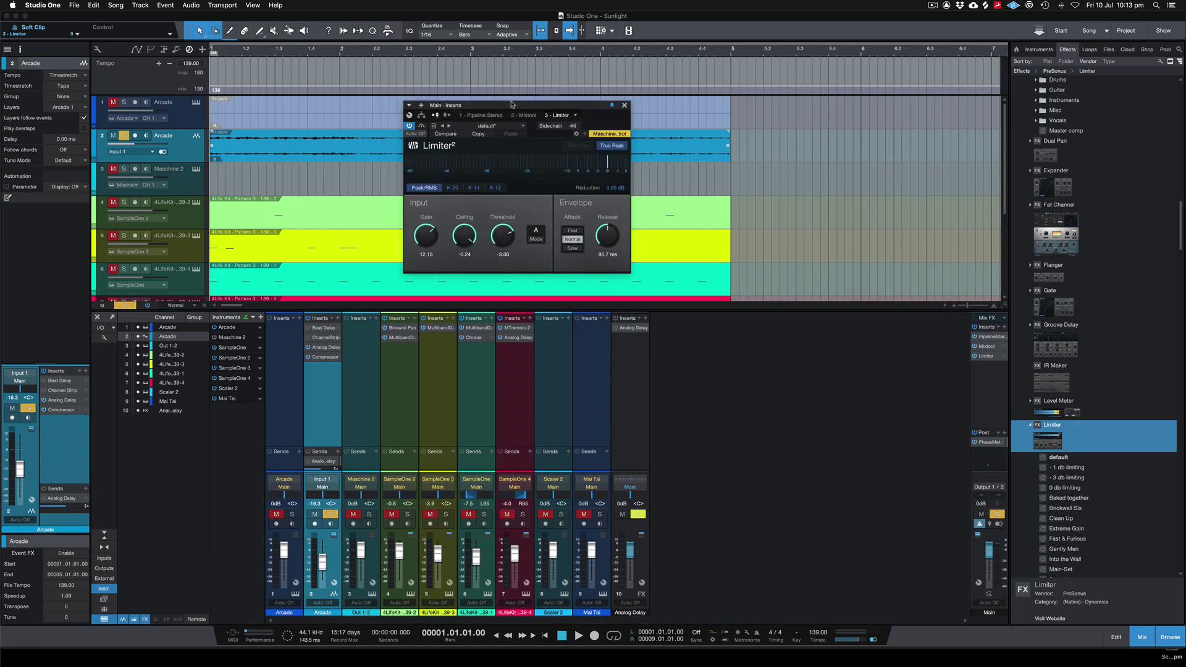
- Toggle the Limiter to mode B and back to A, enable looping, and switch to Soft Clip
left_click(536, 239)
left_click(536, 239)
left_click(241, 48)
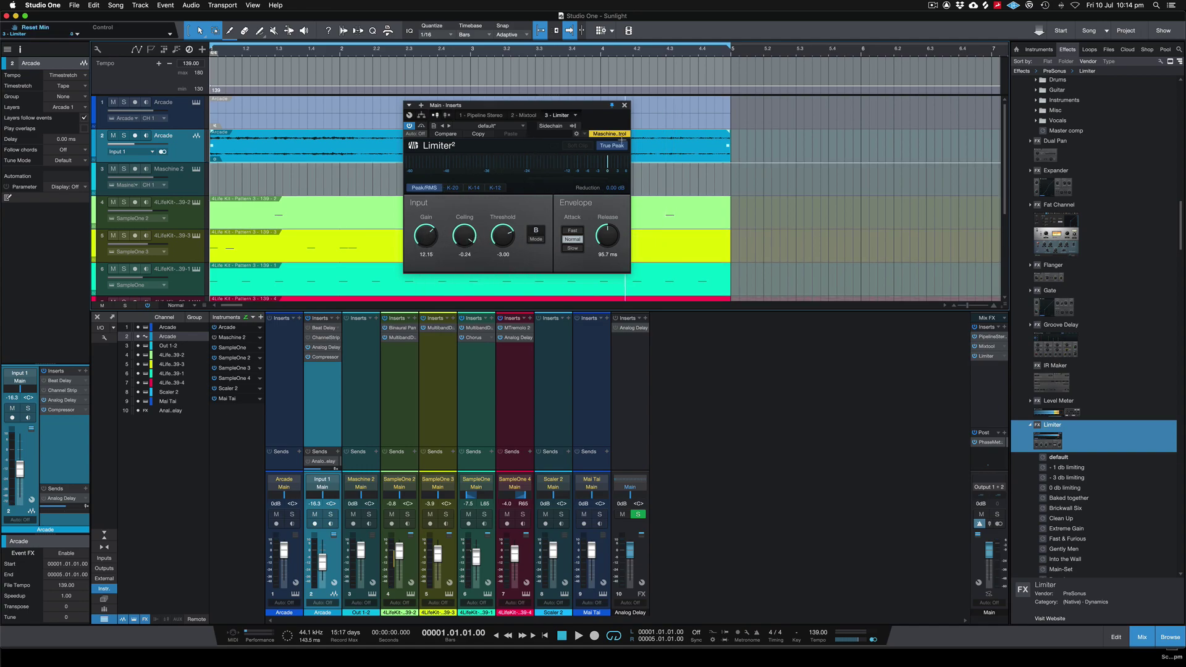
left_click(578, 147)
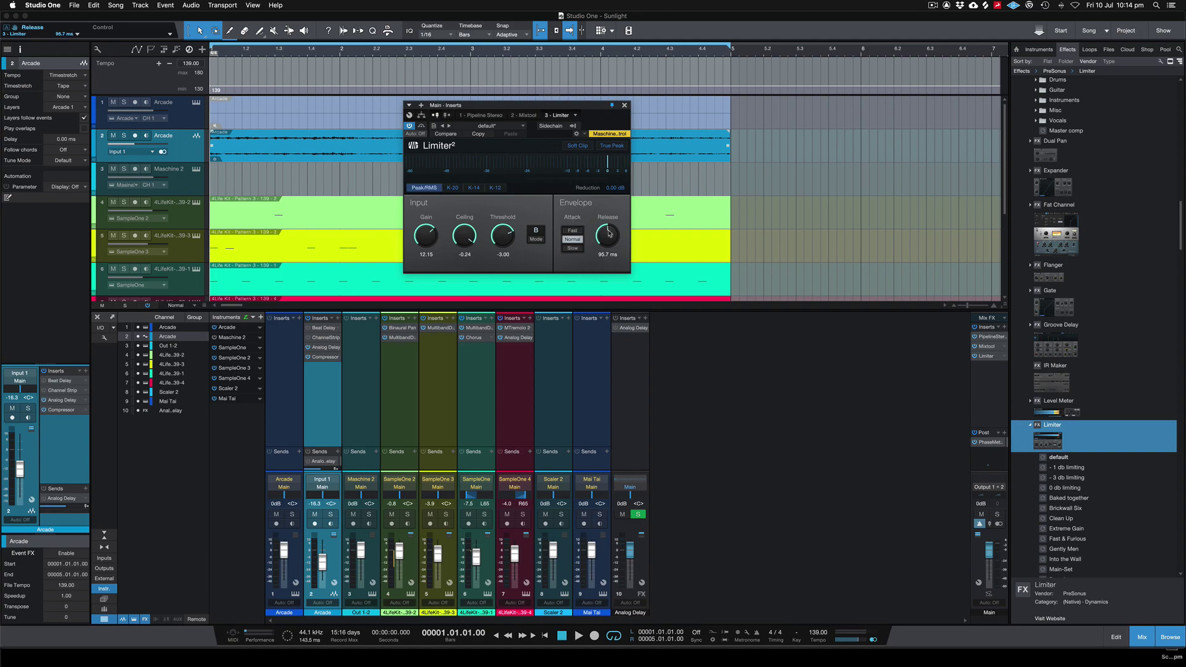
- Close the Limiter, add a Level Meter to the main bus, widen it and enable Corr
left_click(624, 105)
left_click(1058, 401)
left_click_drag(1058, 401, 986, 381)
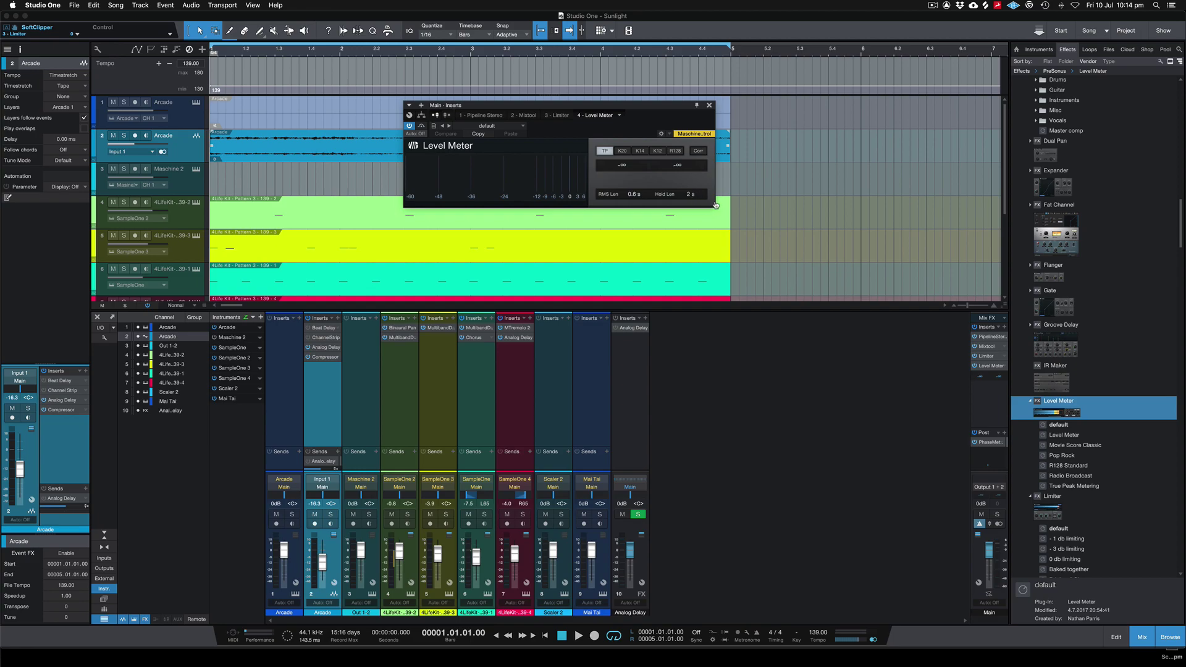
left_click_drag(715, 205, 960, 204)
left_click_drag(608, 109, 595, 152)
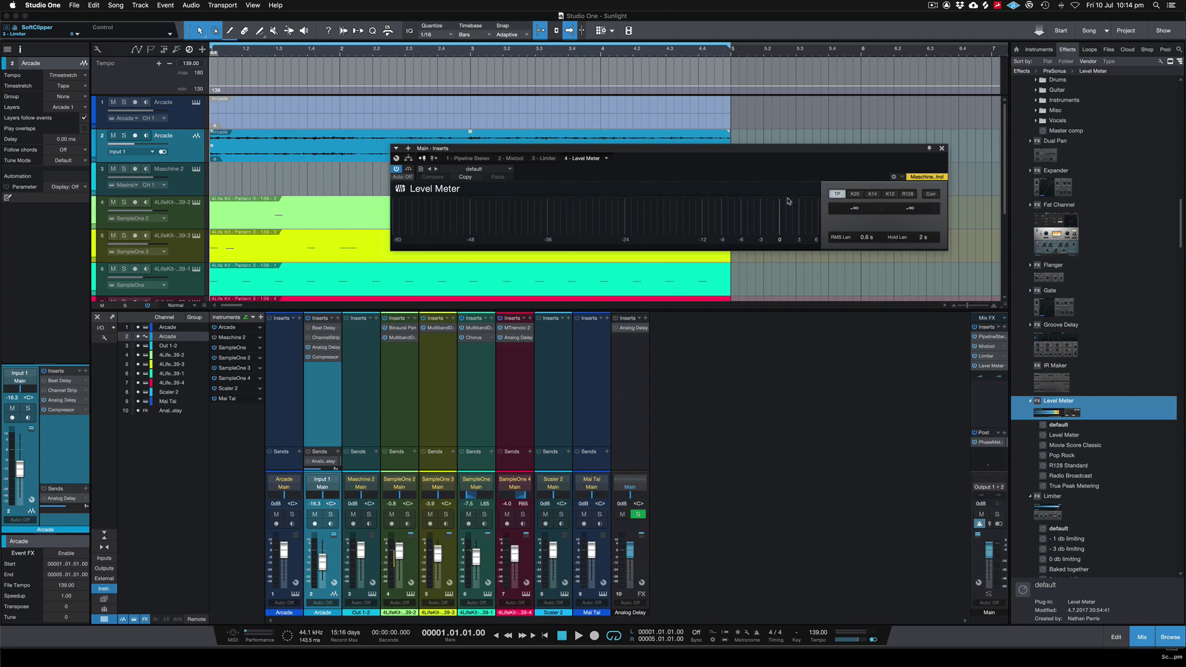
left_click(930, 194)
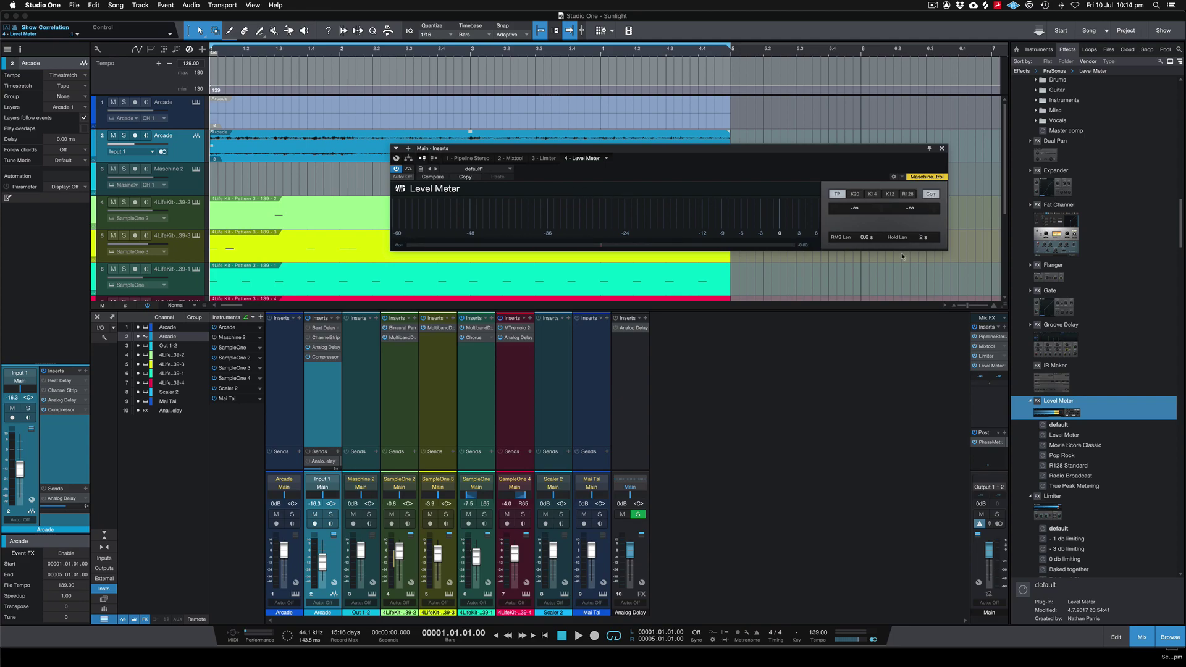
- Close the Level Meter editor and remove the Level Meter from the main bus
left_click(941, 148)
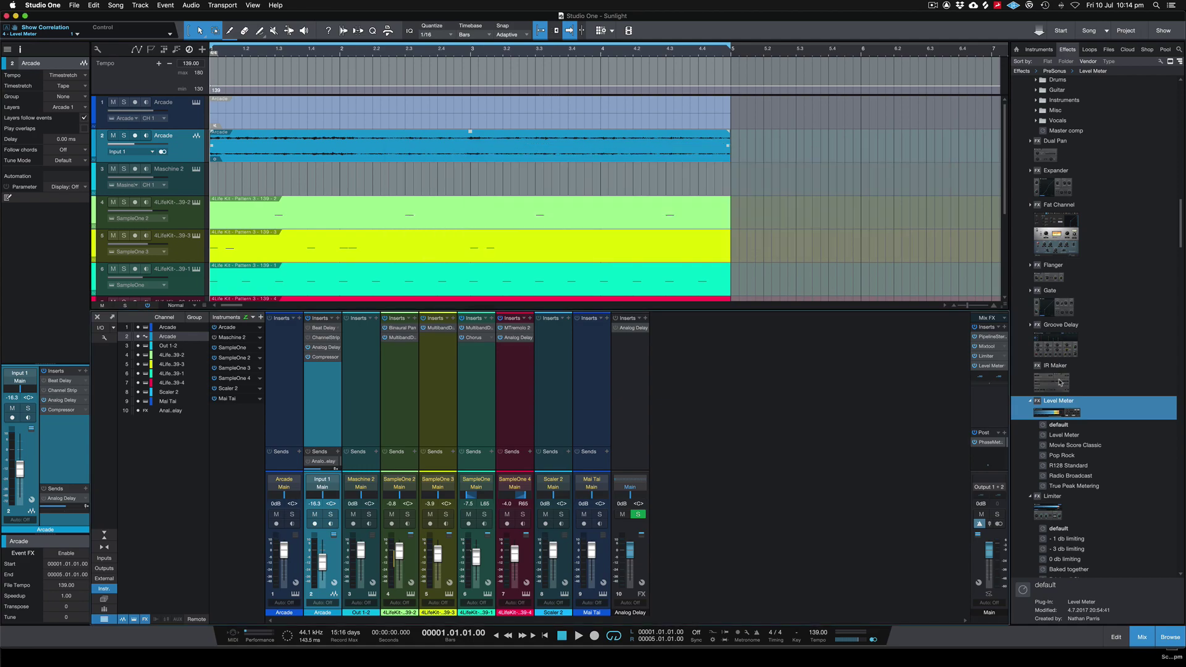
left_click(1006, 369)
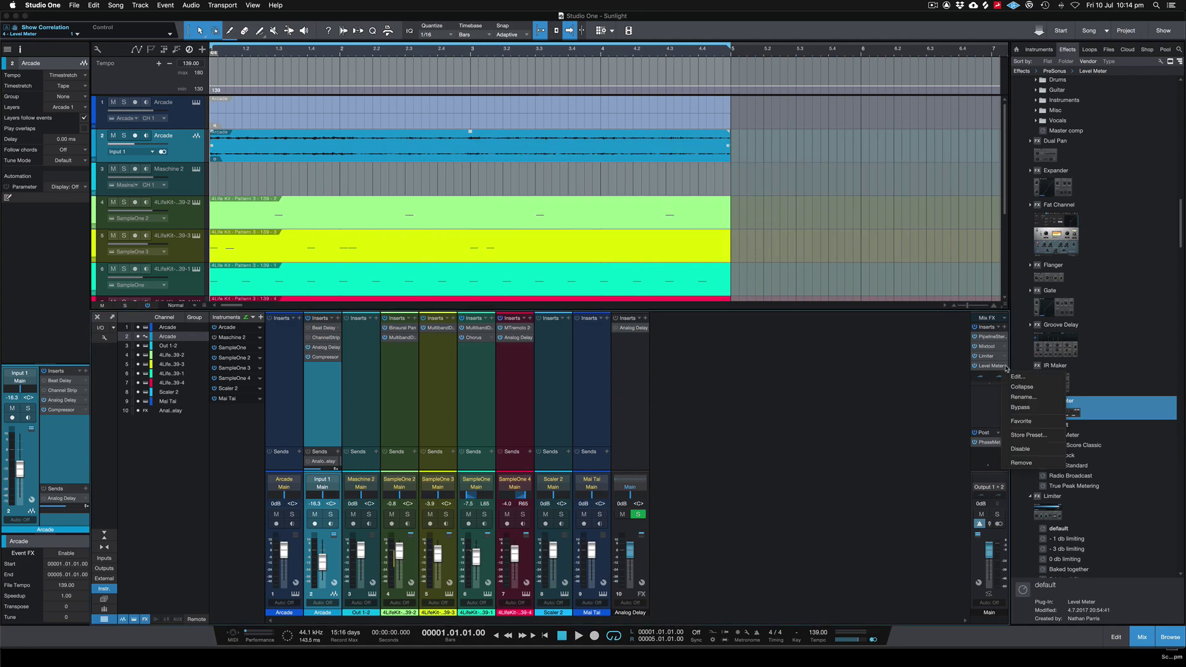
left_click(1033, 463)
scroll(1073, 409, "down", 5)
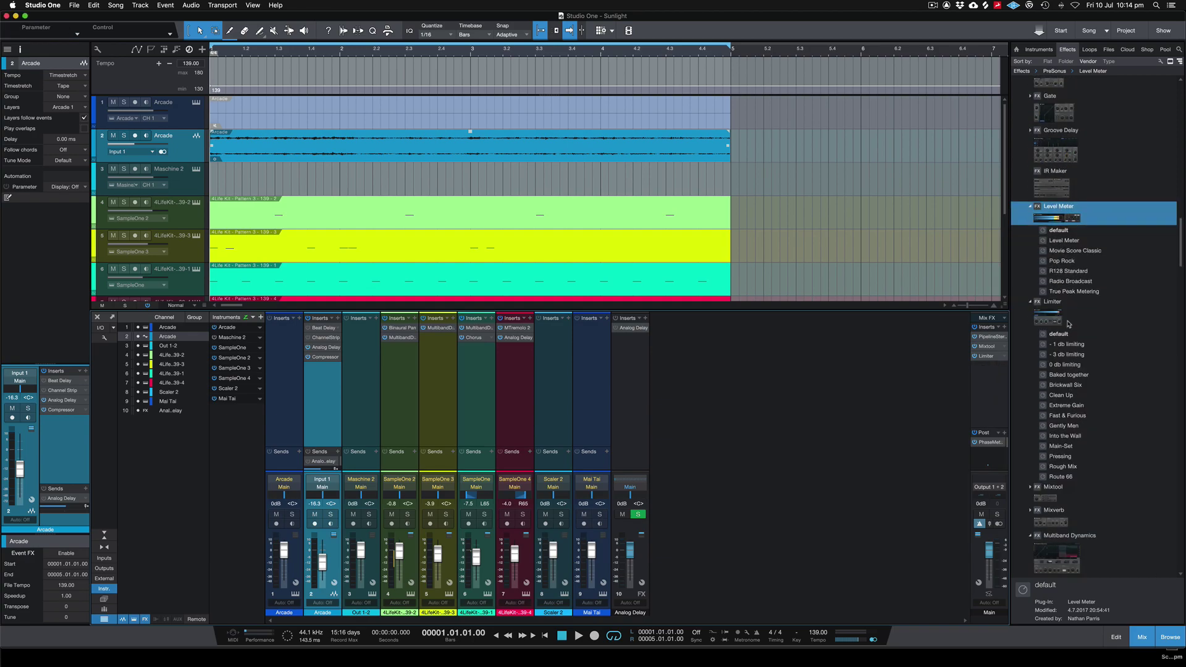
- Try Multiband Dynamics on the main bus, then insert Pro EQ after the Limiter instead
scroll(1084, 318, "down", 5)
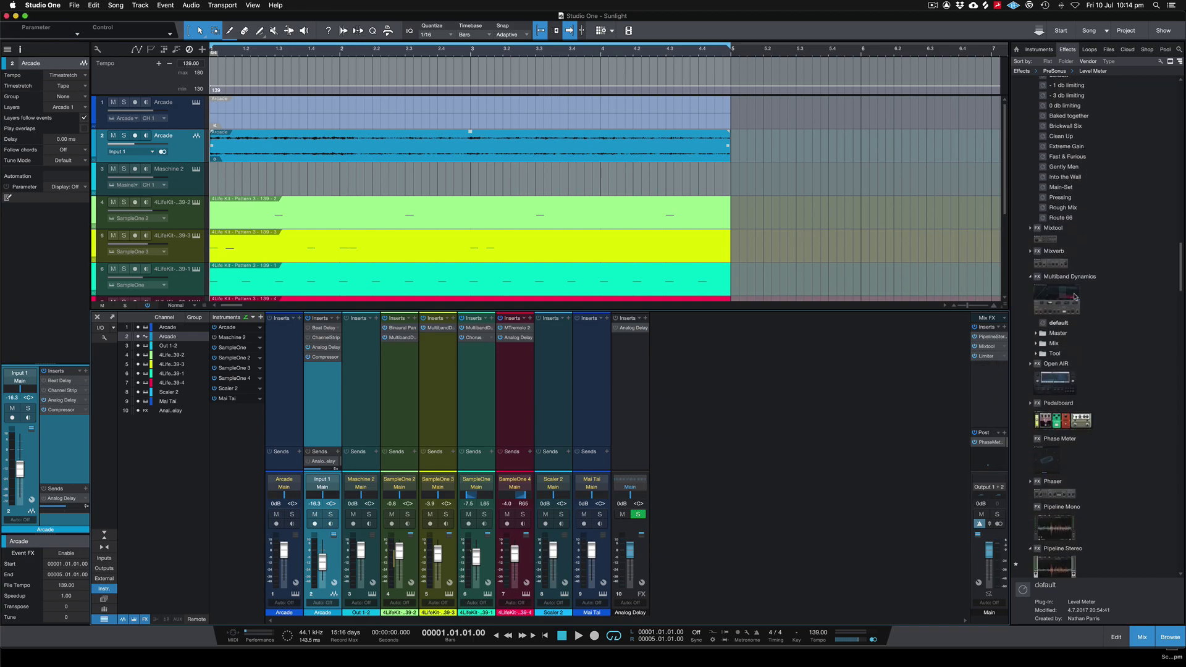
left_click_drag(1078, 303, 1000, 378)
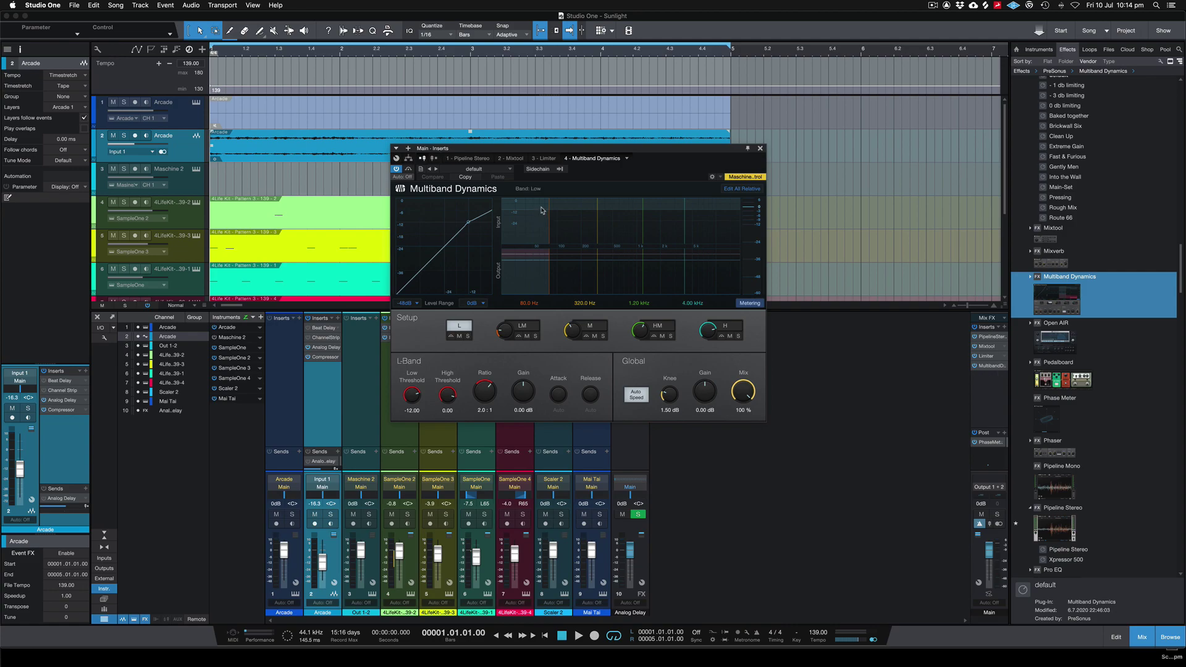
left_click(747, 148)
left_click(760, 149)
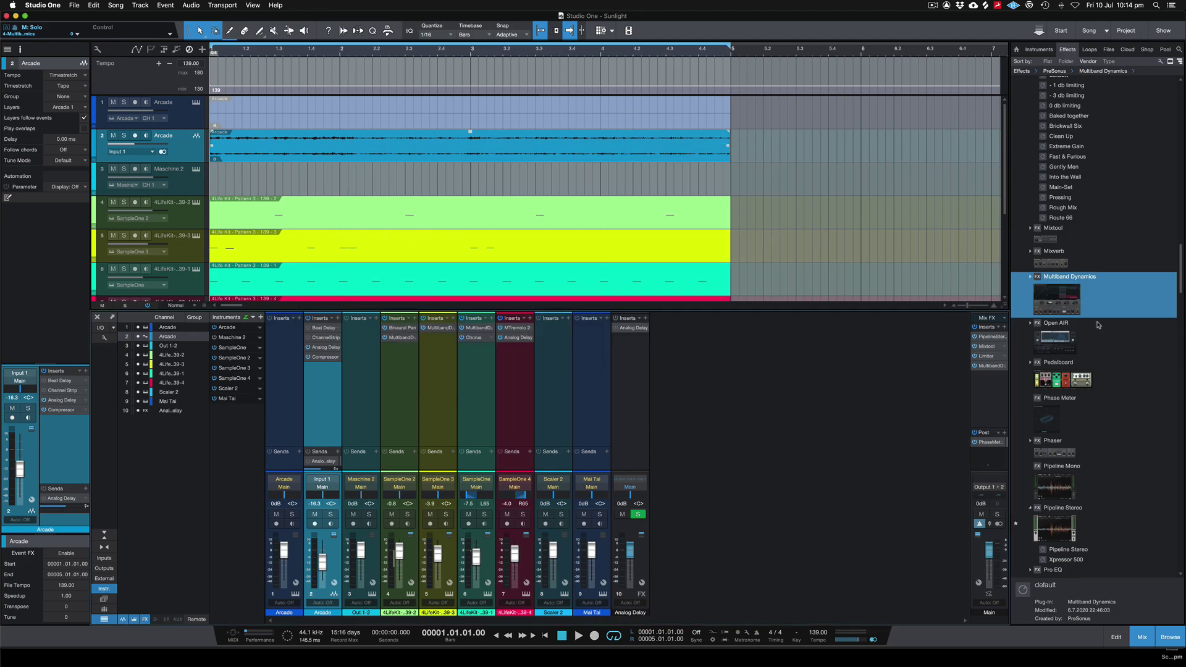
scroll(1098, 325, "down", 10)
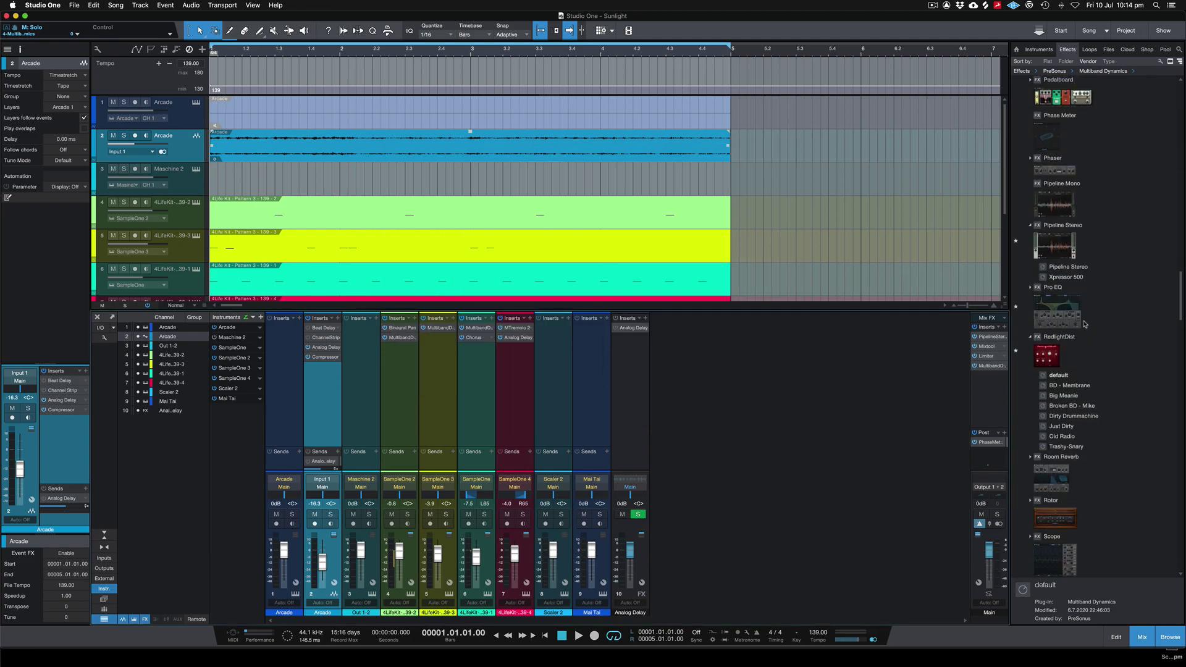
left_click_drag(1069, 315, 1019, 460)
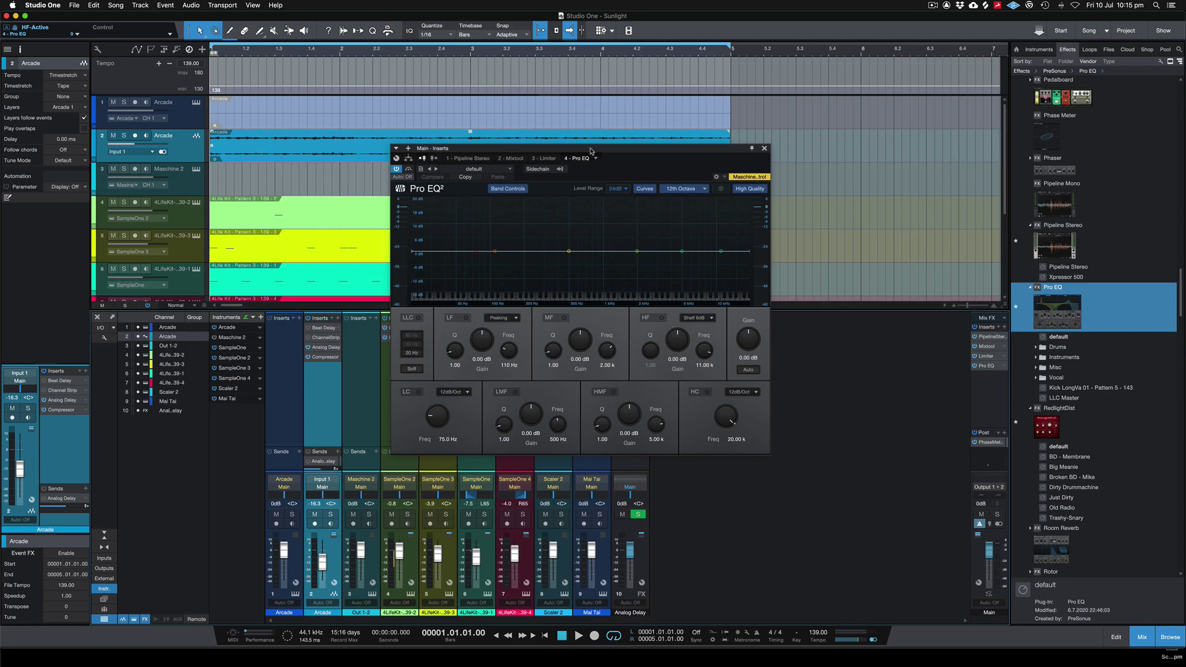
- Pin the main bus Pro EQ, set its spectrum display to FFT Curve, and close it
left_click(751, 148)
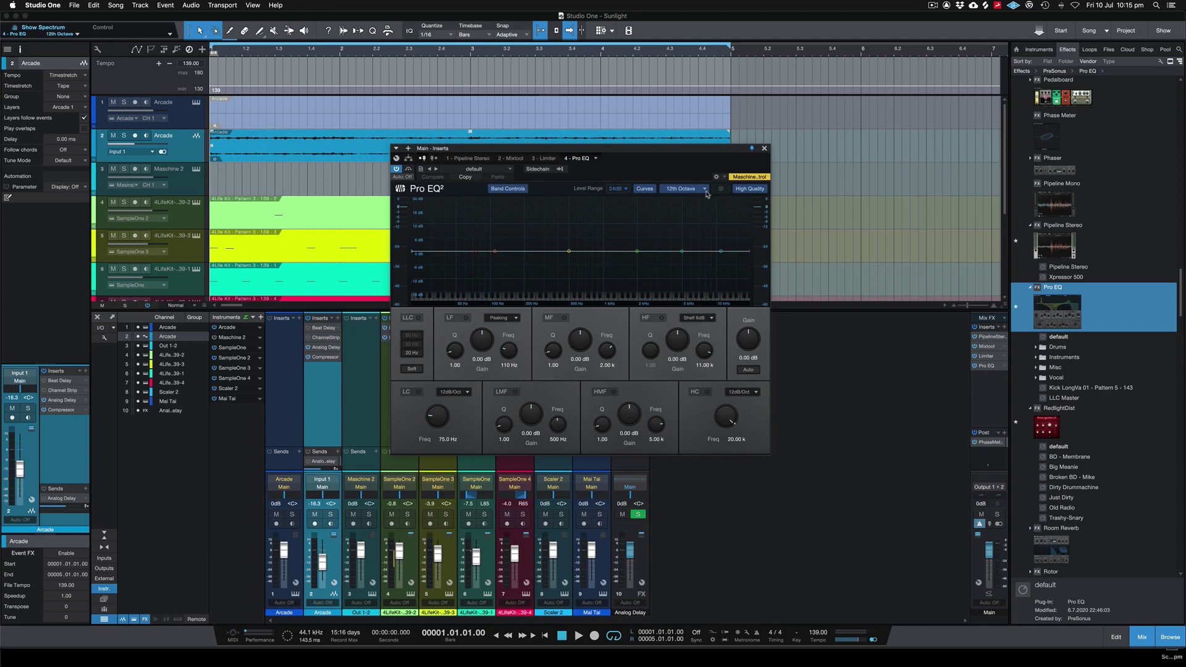
scroll(664, 193, "down", 1)
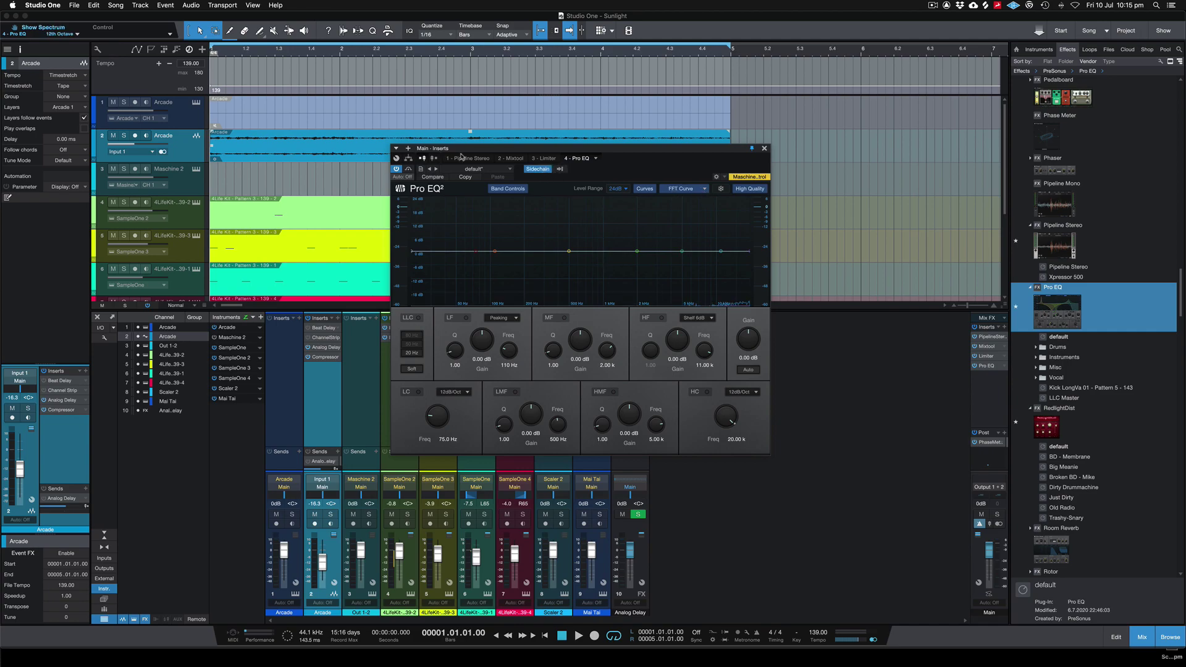
left_click(764, 150)
- Remove the Pro EQ from the main bus and insert Pro EQs on SampleOne and SampleOne 4
right_click(1001, 365)
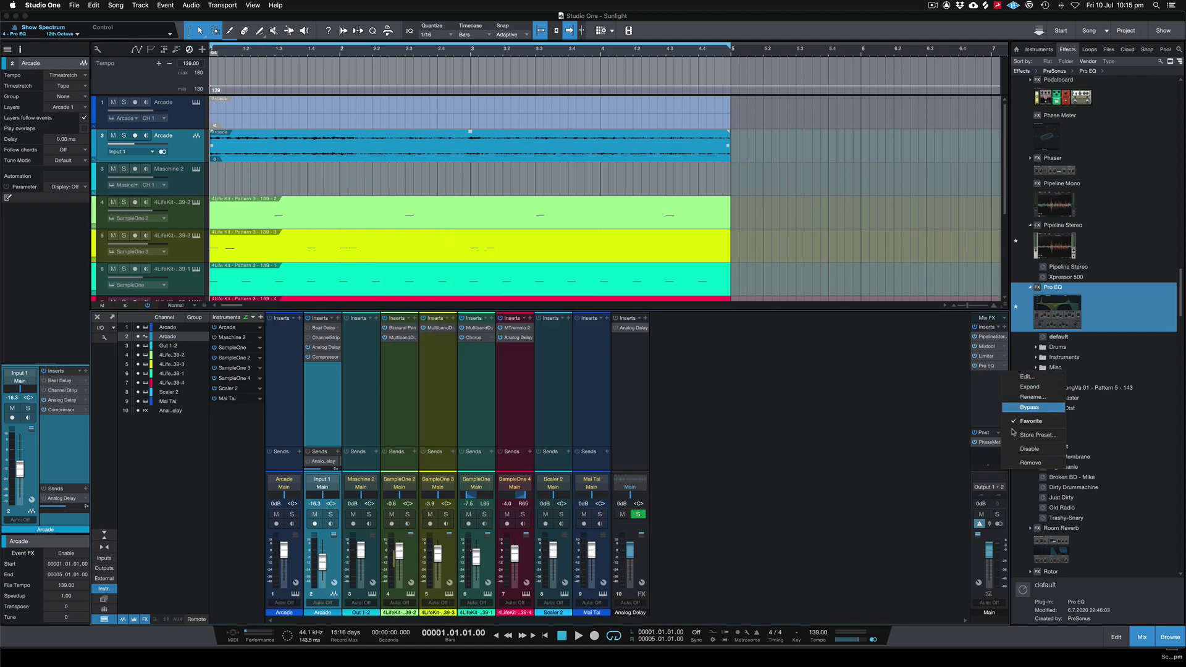
left_click(1020, 463)
left_click_drag(1082, 328, 486, 357)
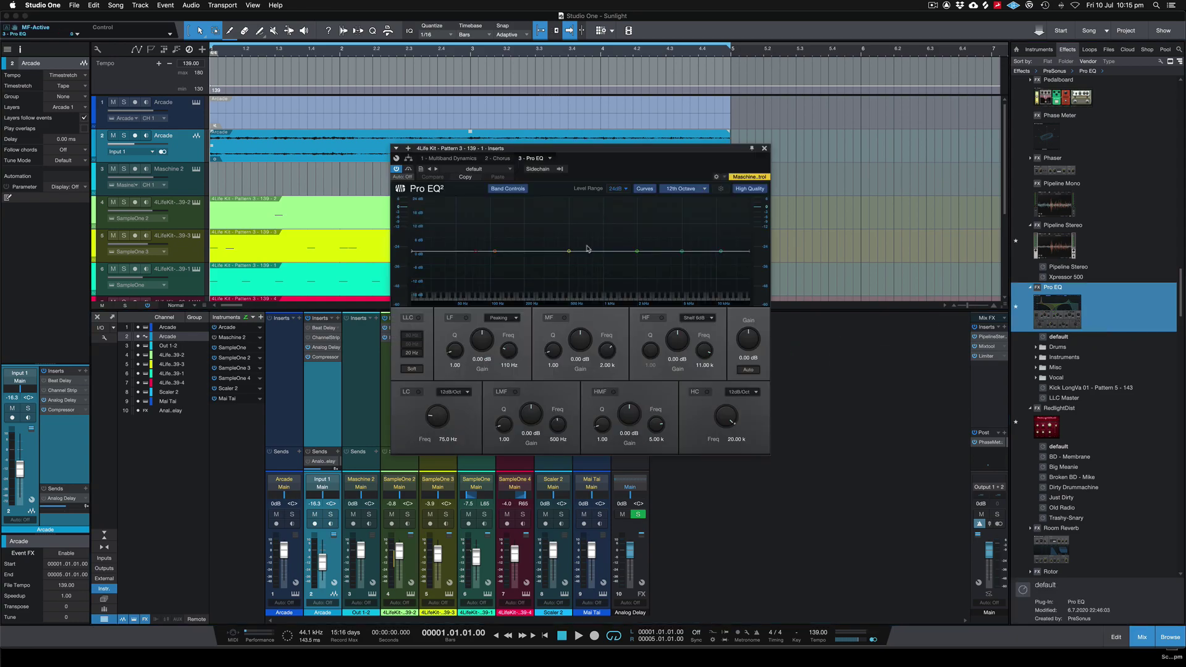
left_click_drag(630, 153, 887, 152)
left_click(1011, 146)
left_click_drag(474, 349, 513, 347)
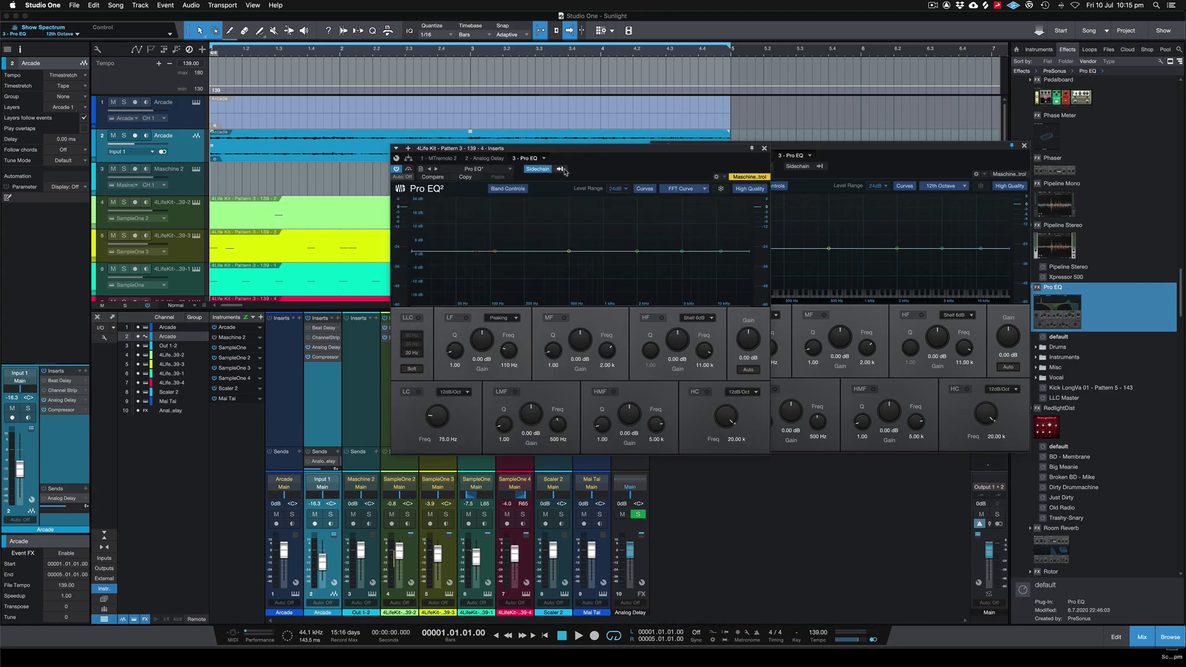
- Sidechain each Pro EQ from a different 4Life Kit channel and place the editors side by side
left_click(538, 169)
left_click(559, 221)
left_click(800, 167)
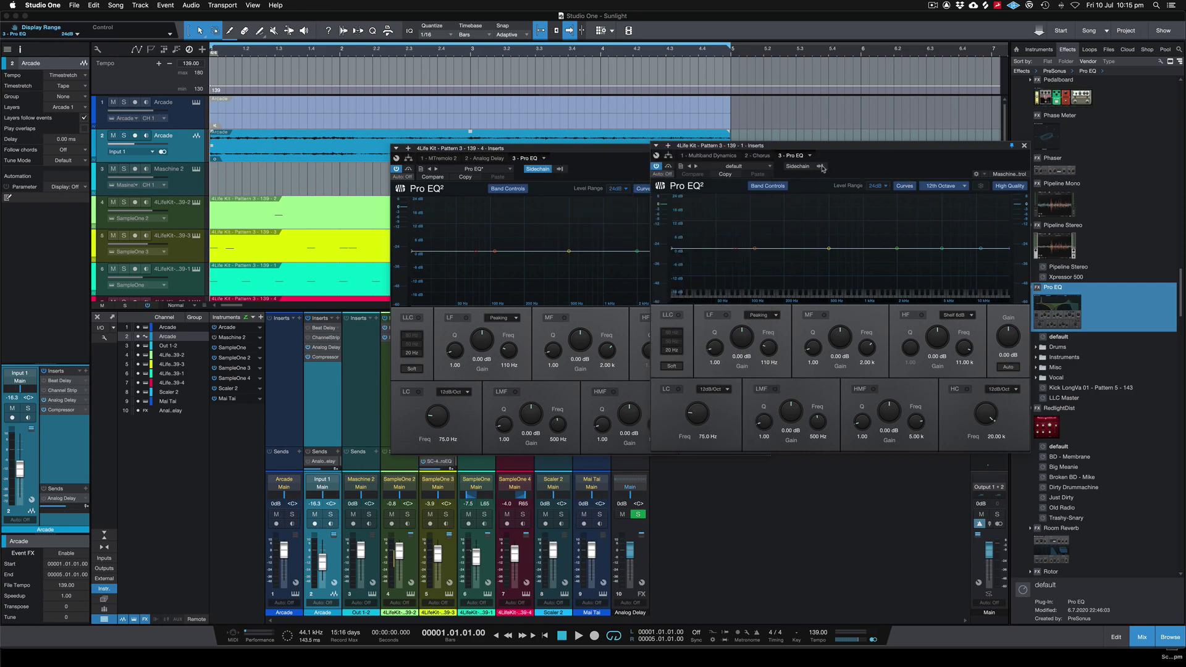
left_click(814, 168)
left_click(816, 168)
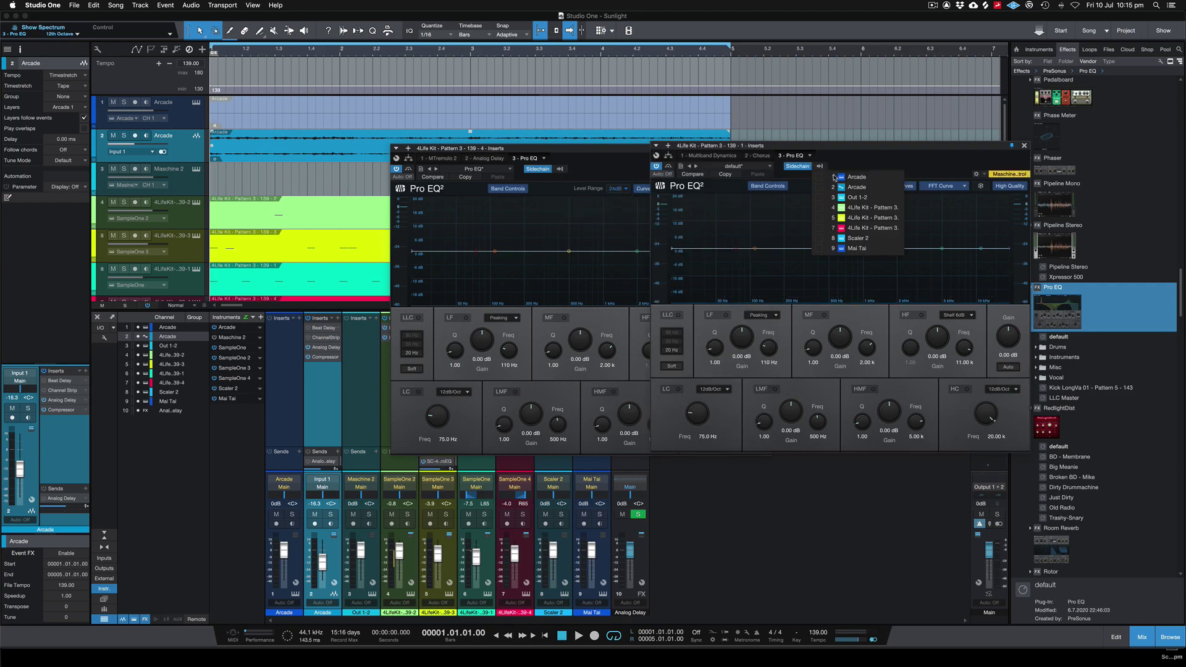
left_click(830, 208)
left_click(820, 167)
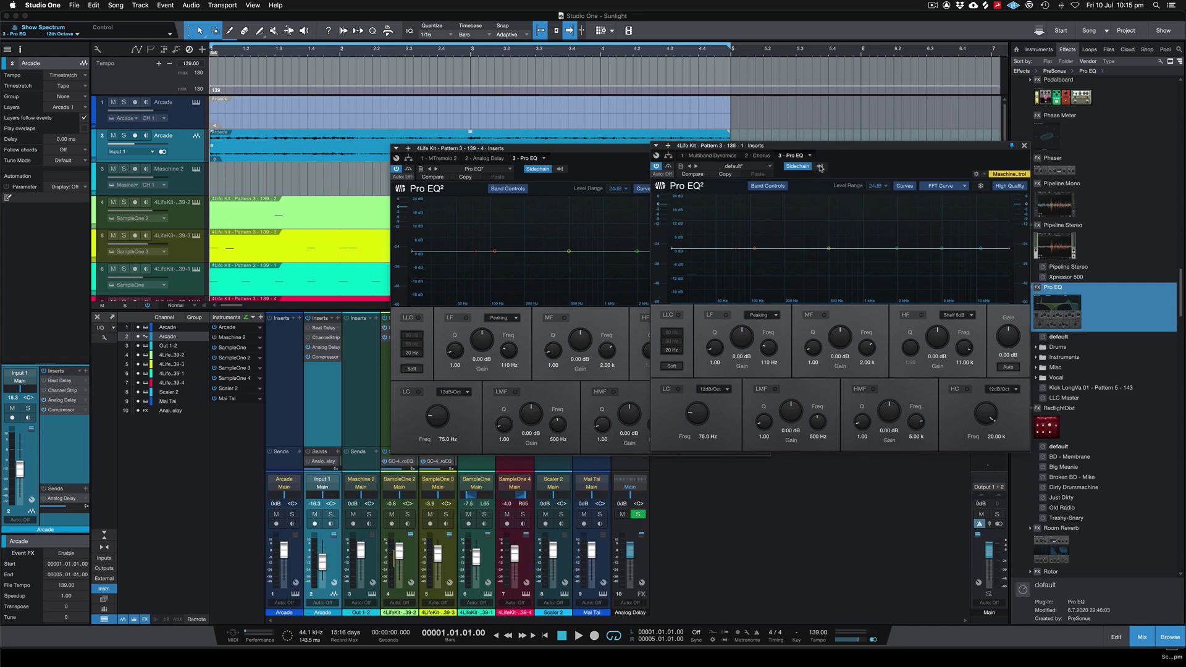
left_click_drag(835, 149, 958, 153)
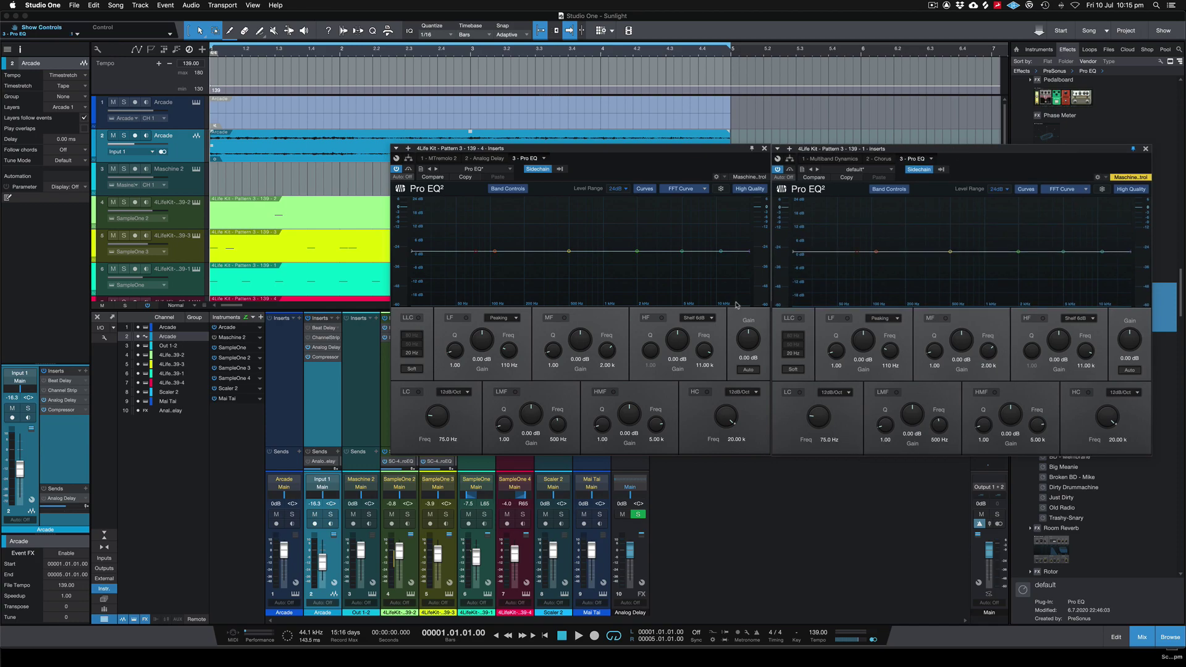
- Lower the main output level to -31.7 dB and restart playback from the beginning
key("space")
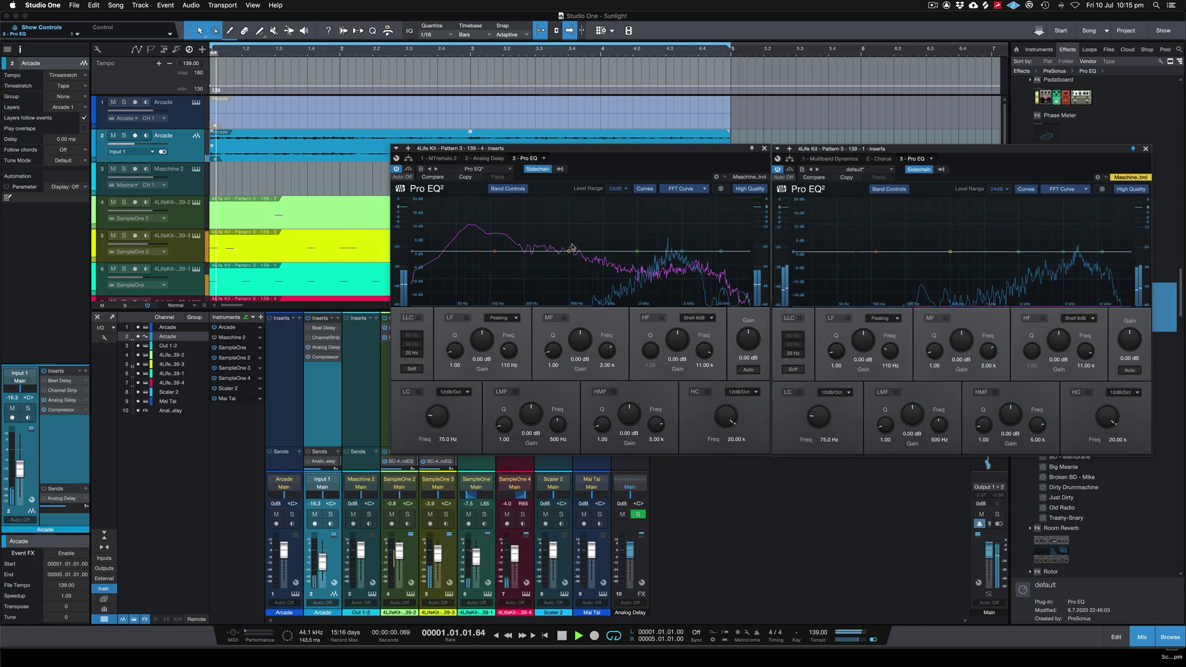
key("space")
left_click_drag(989, 549, 989, 571)
key("space")
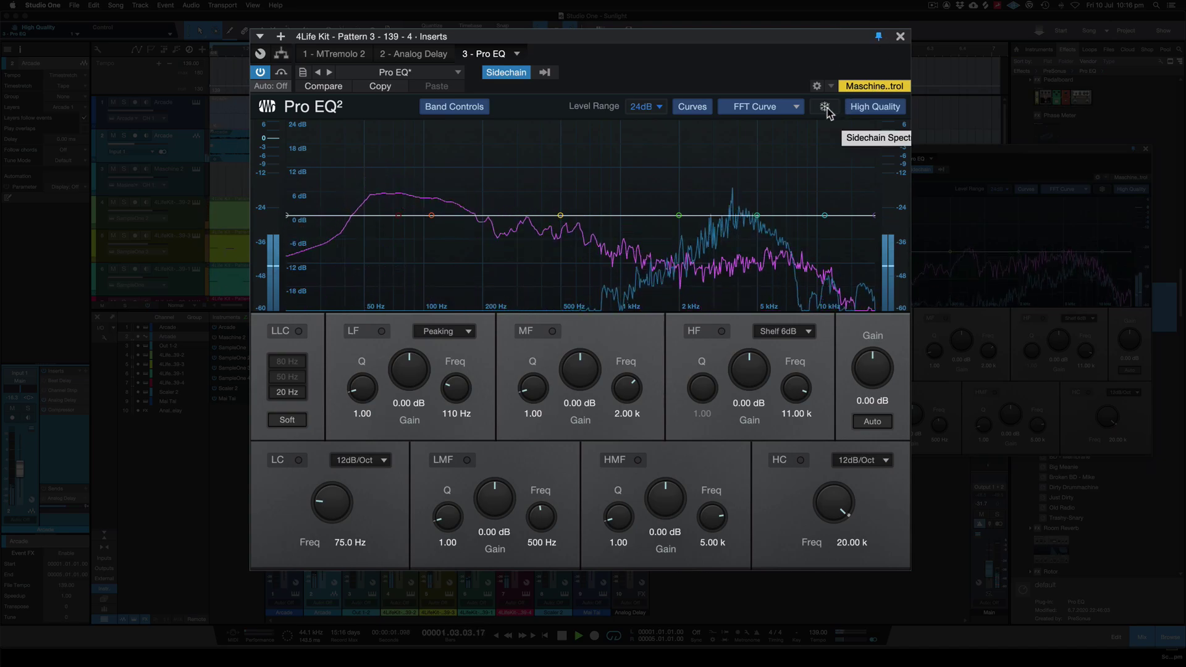
- Freeze the analyzer spectrum, stop playback, and switch on the drum EQ's LLC low cut at 20 Hz
left_click(826, 108)
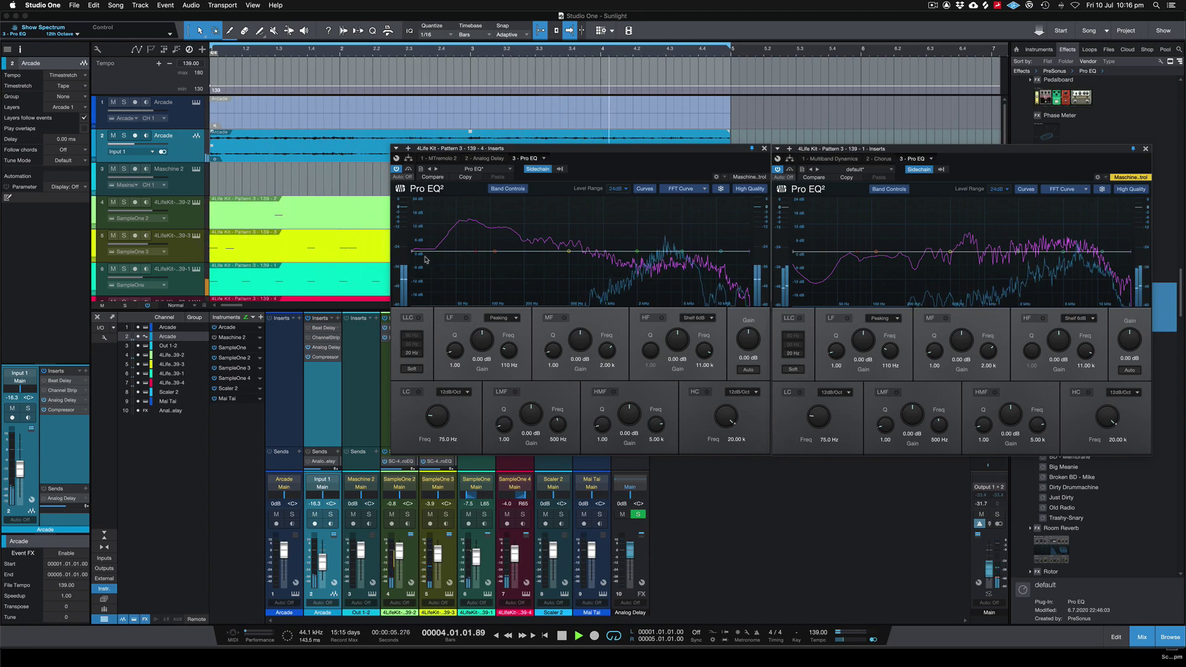
key("space")
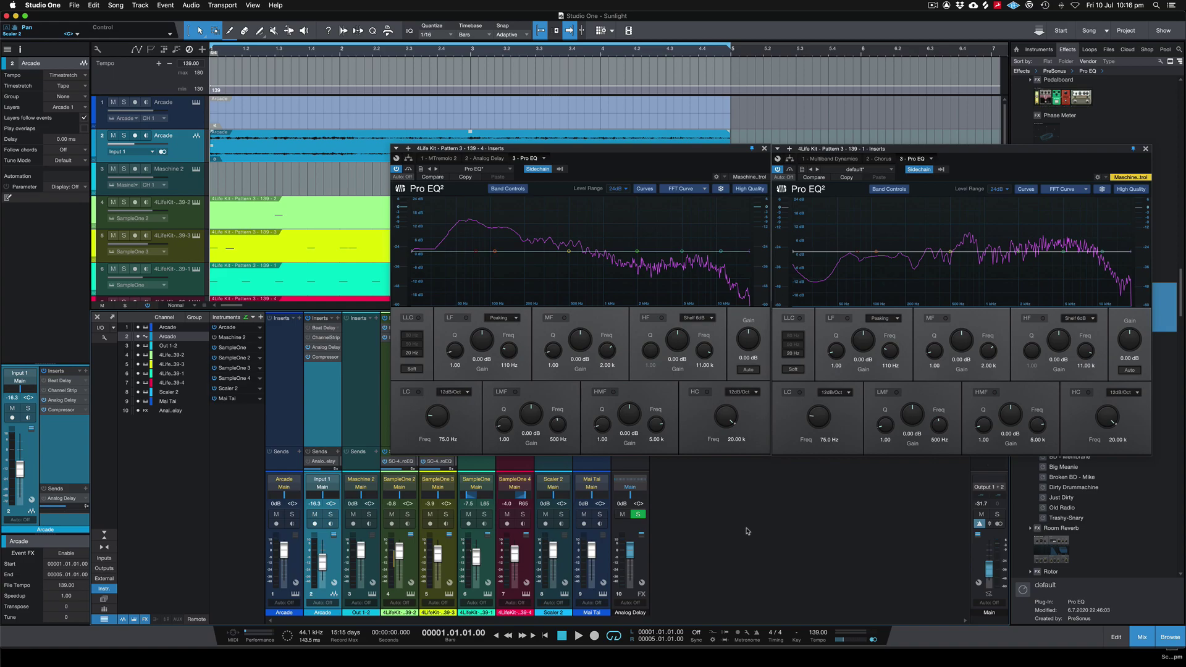
left_click(423, 321)
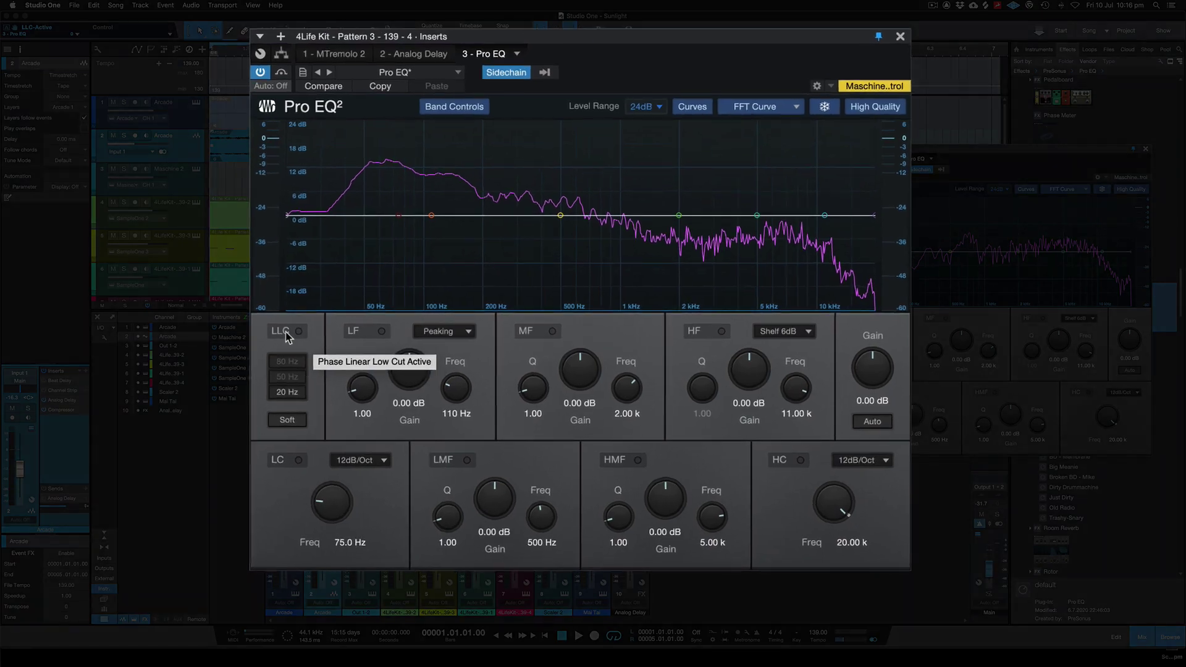
left_click(416, 318)
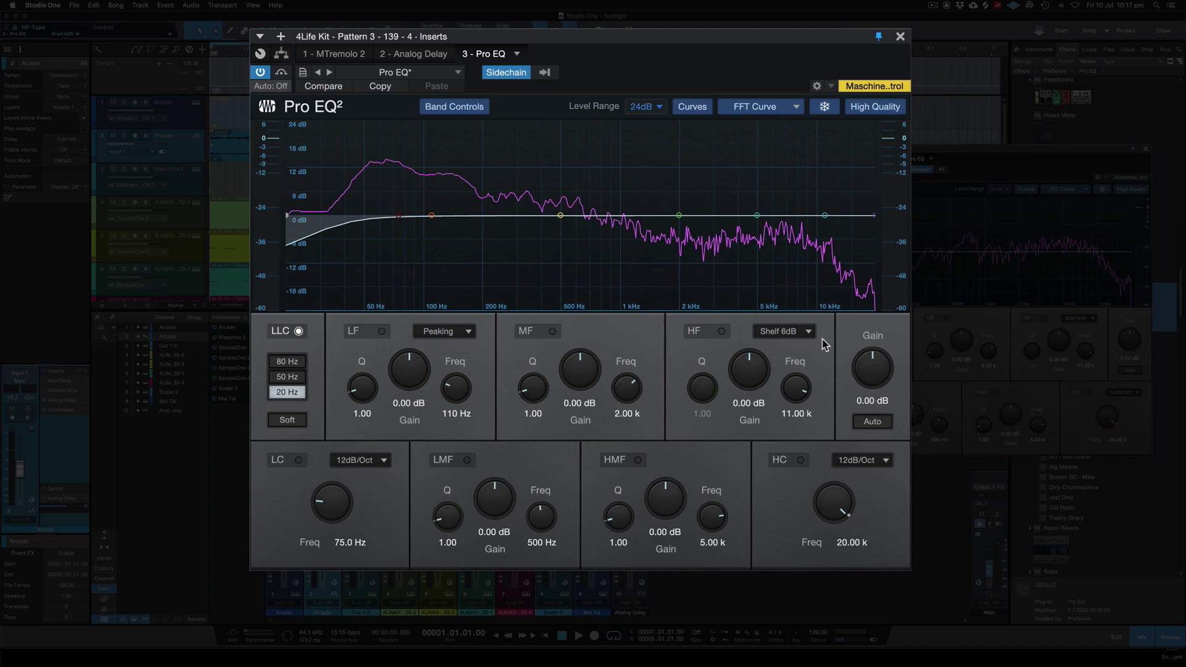
- Set the LLC to a soft 20 Hz and enable the 75 Hz LC band at 12 dB/Oct
left_click(287, 361)
left_click(289, 393)
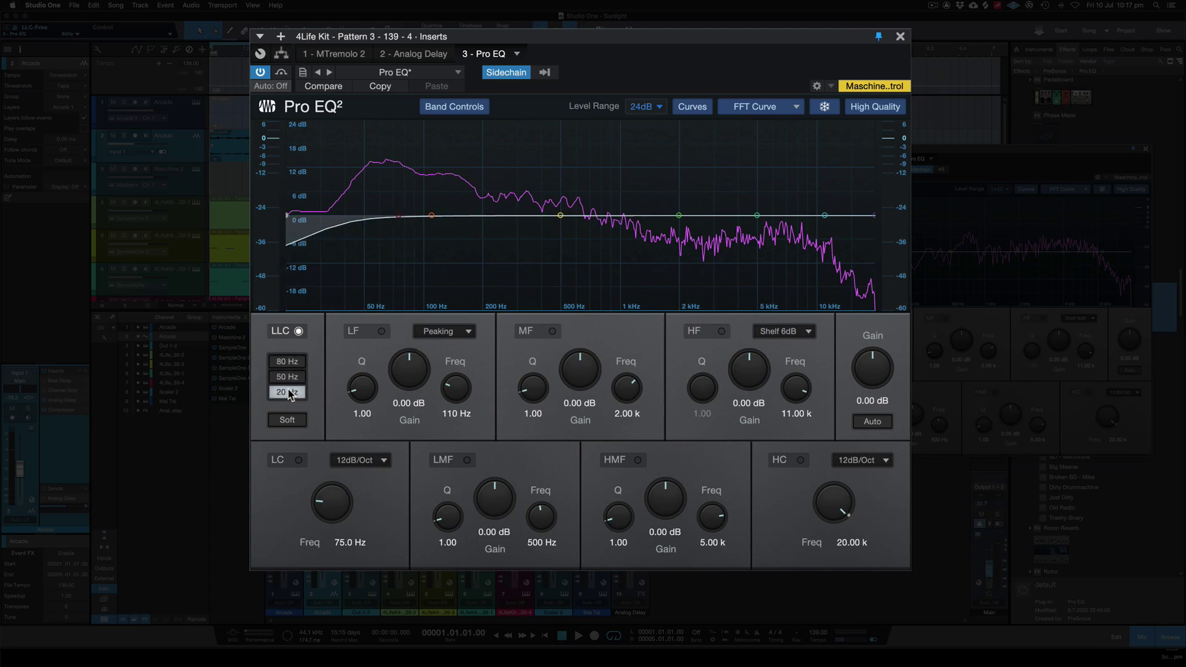
left_click(295, 421)
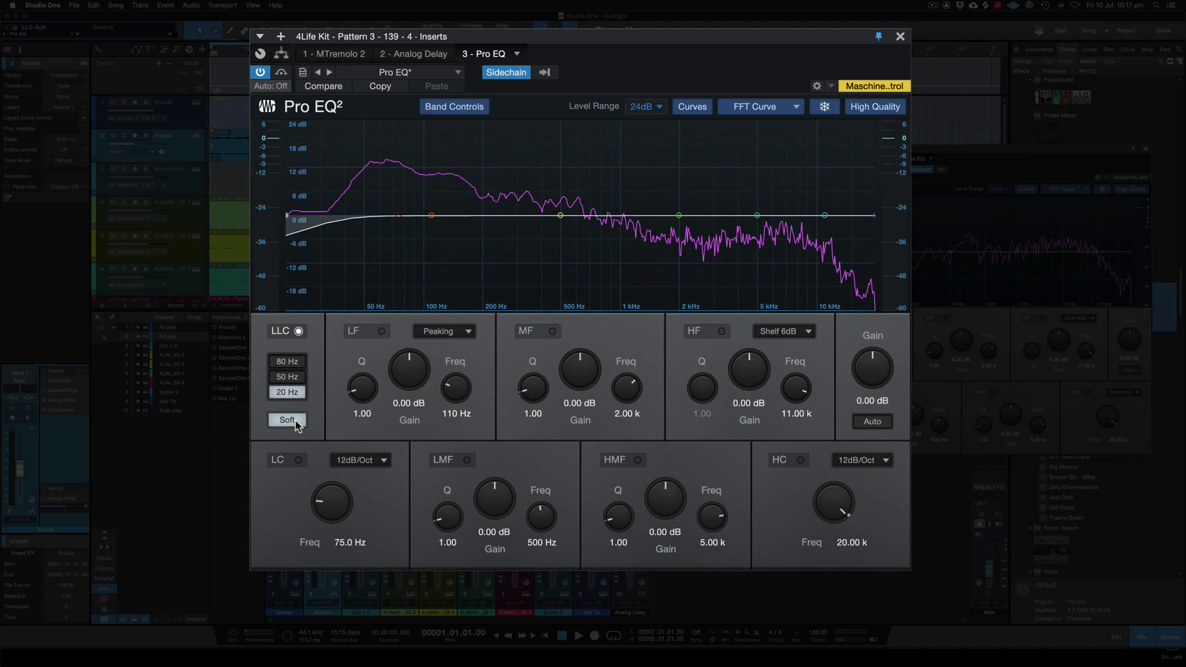
left_click(299, 460)
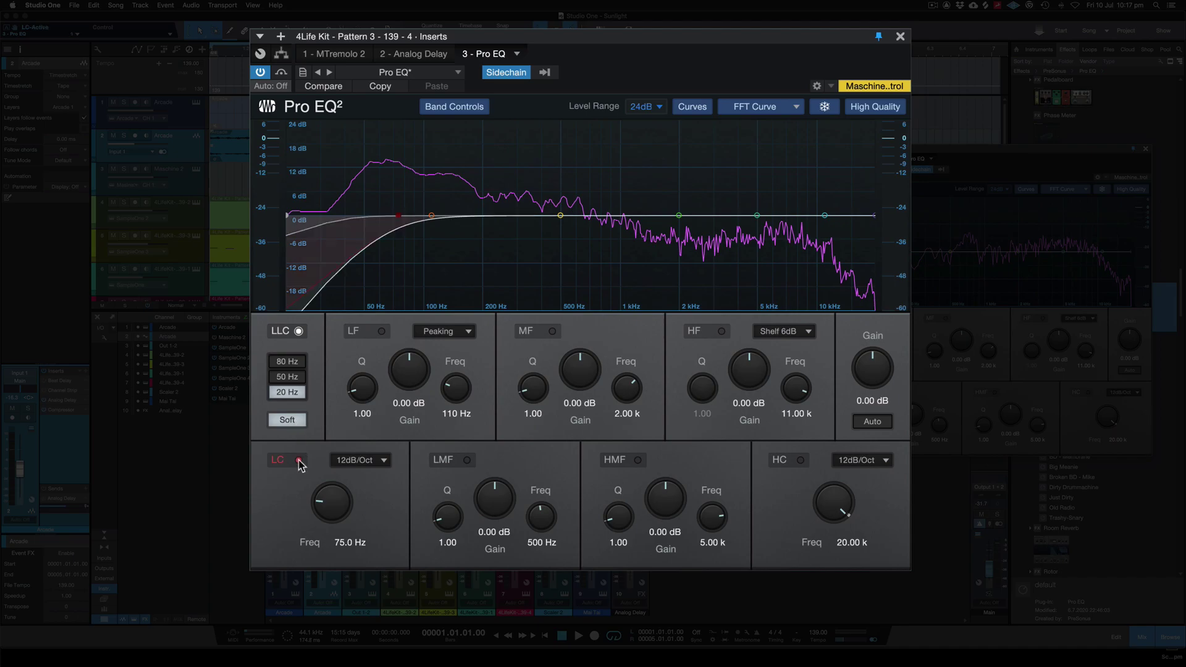
left_click(355, 460)
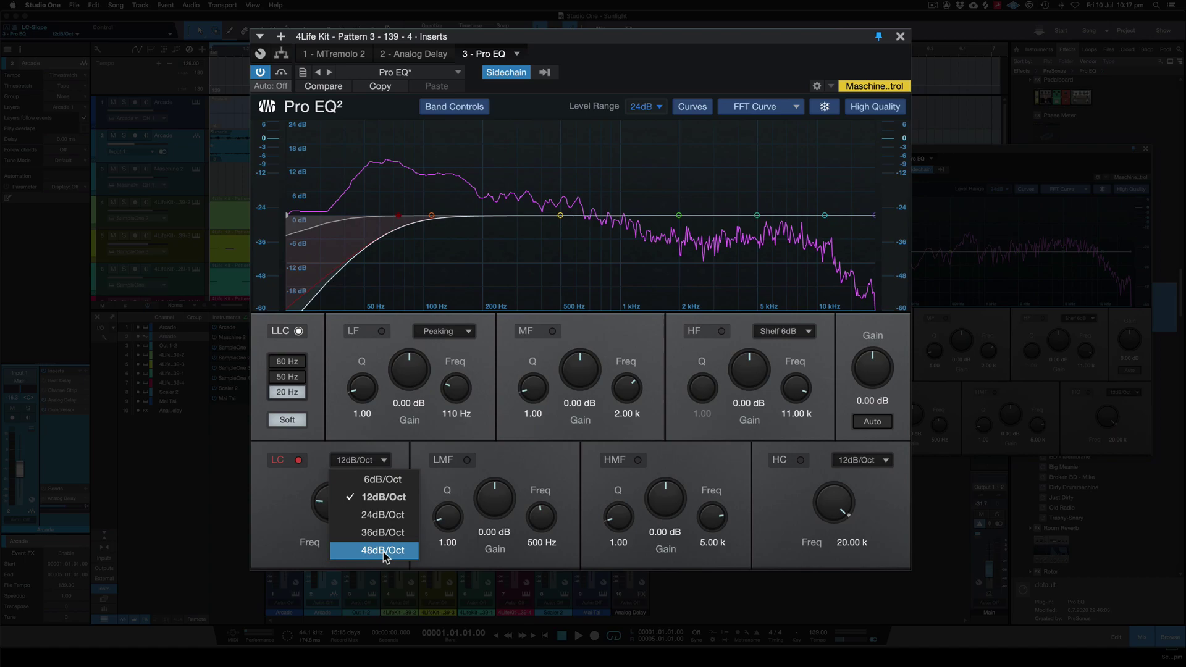
left_click(516, 457)
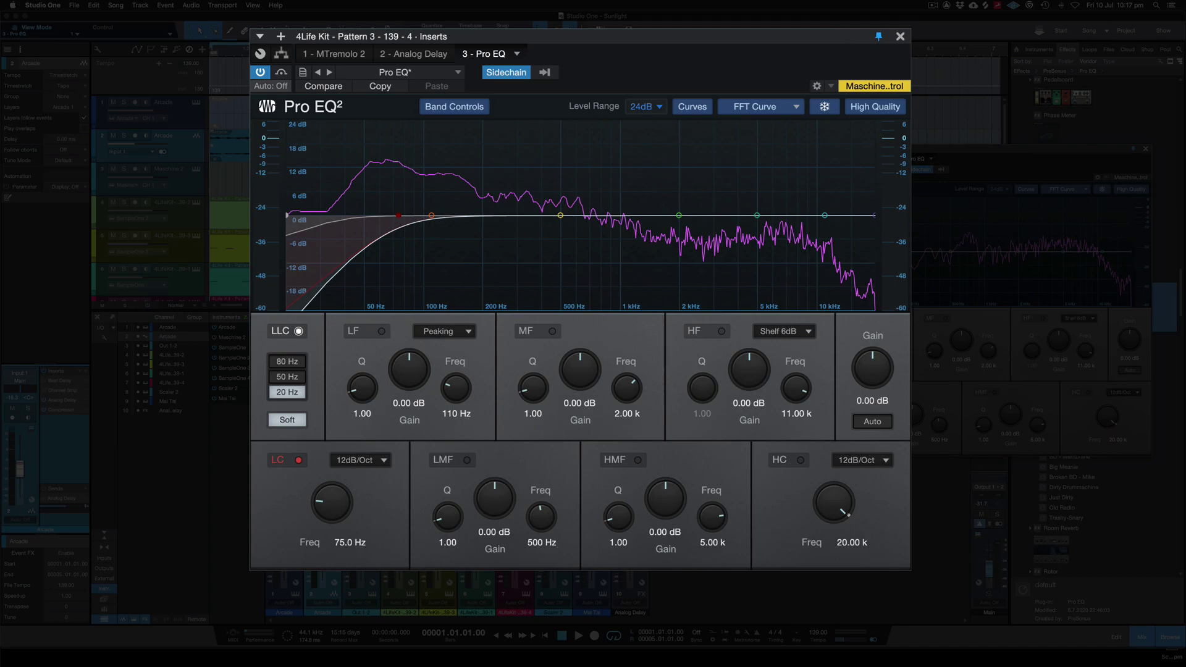
- Keep high-quality processing on and switch the analyzer from FFT Curve to 12th Octave bands
left_click(892, 109)
left_click(890, 108)
left_click(876, 108)
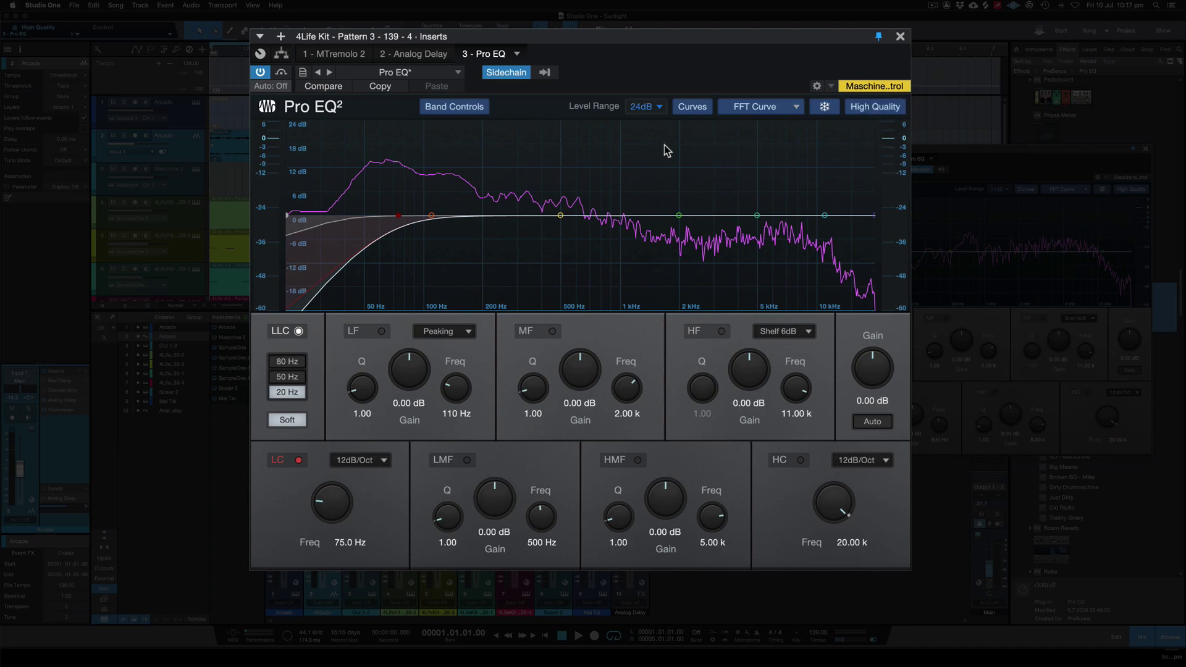
left_click(760, 107)
left_click(777, 161)
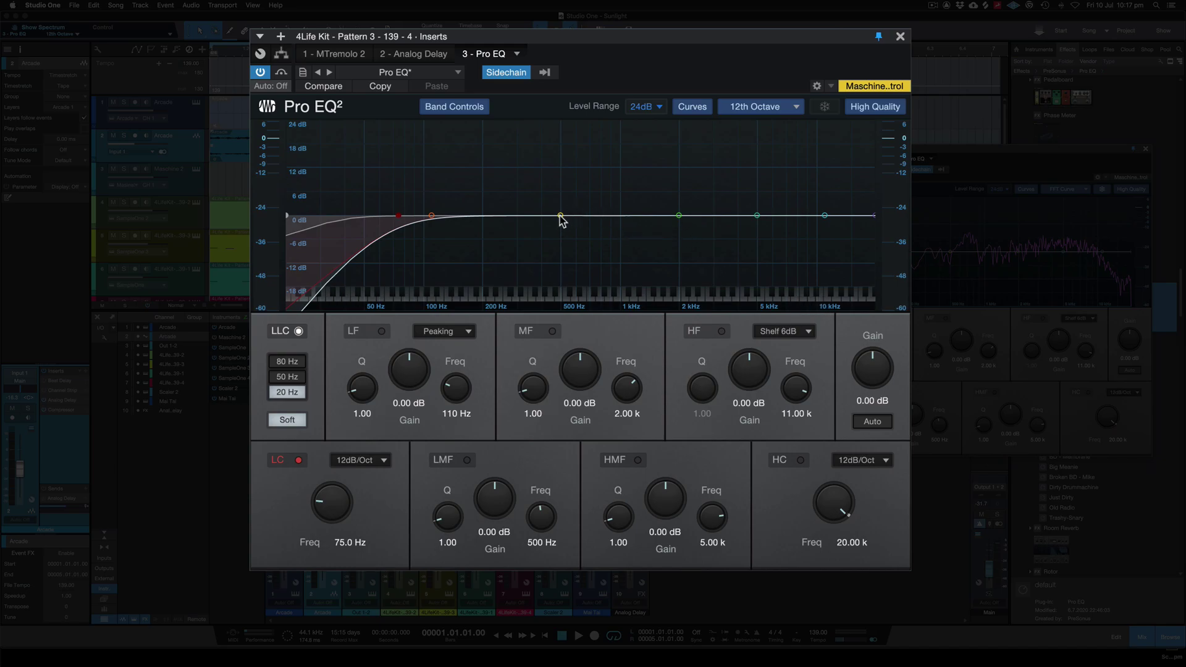
- Play the kit while dragging the HMF node to -4.36 dB at 3.59 kHz, then stop
key("space")
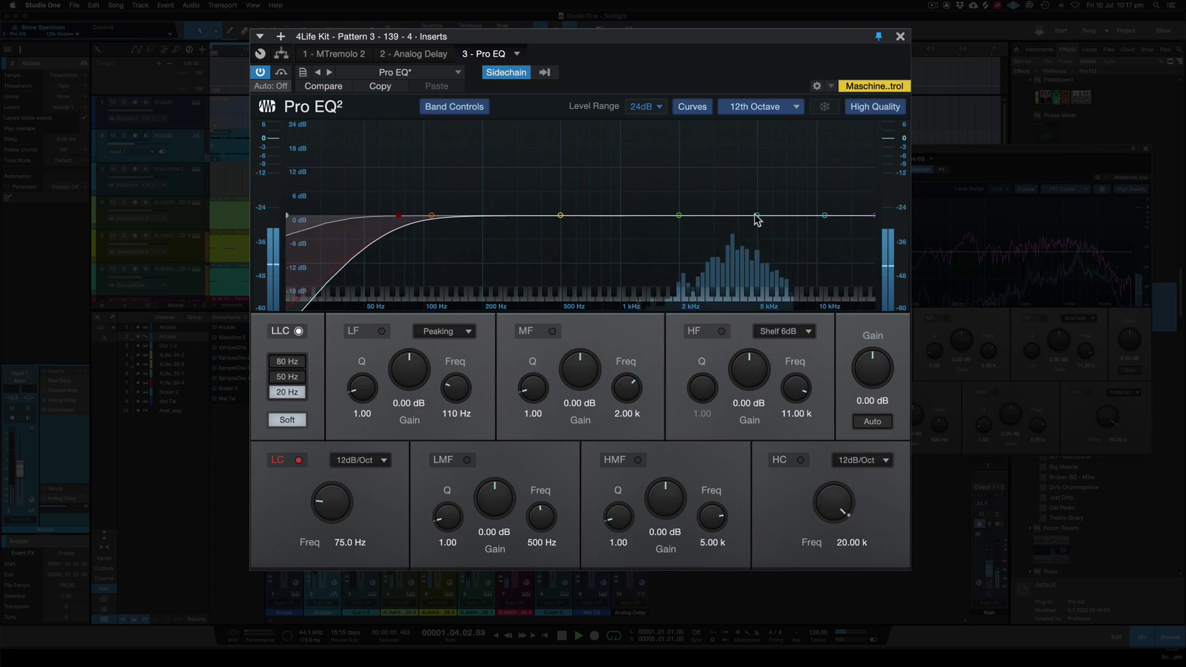
left_click_drag(757, 216, 729, 234)
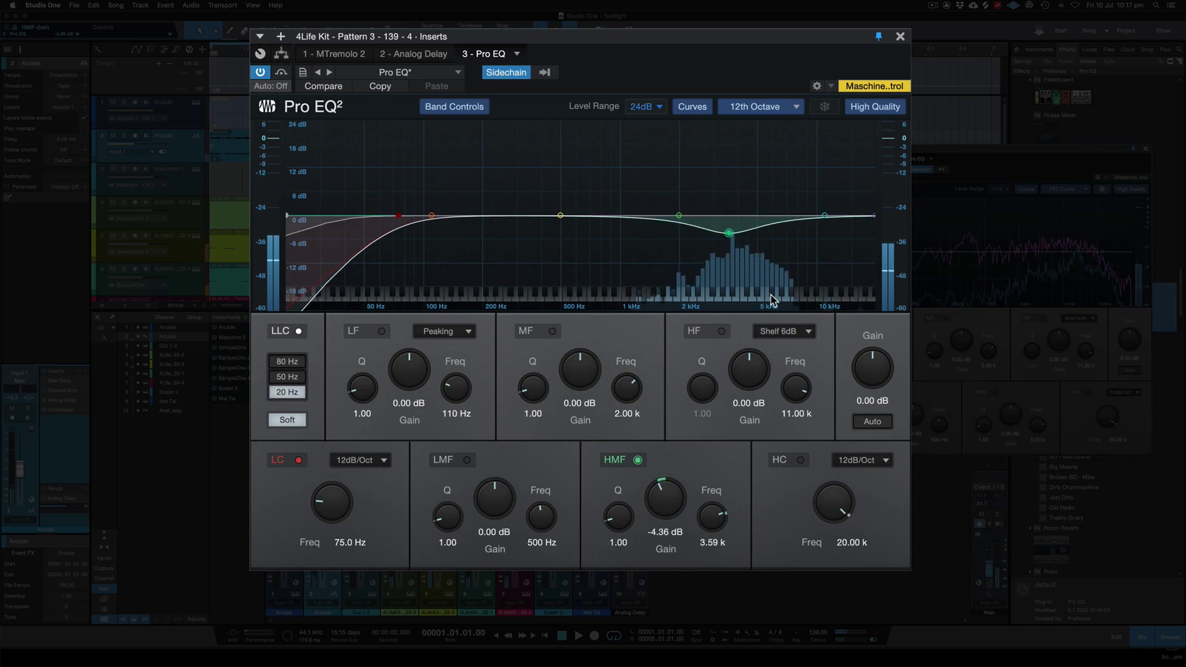
key("space")
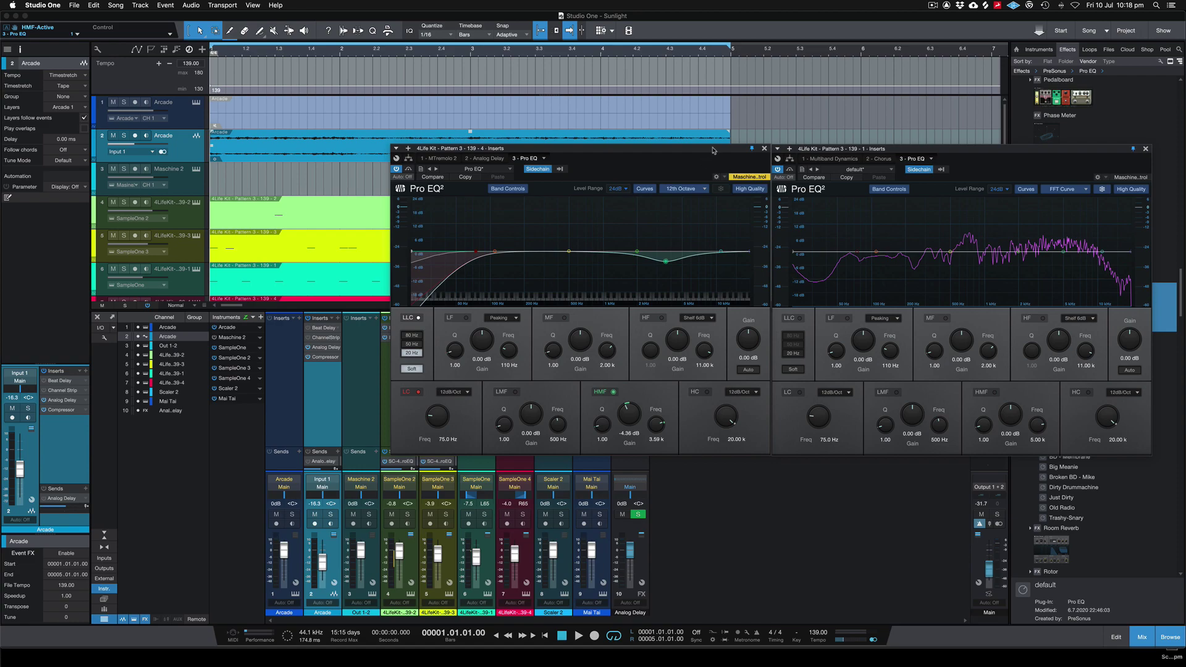
- Close the drum EQ and insert a Phase Meter after the Limiter on the main bus
left_click(764, 148)
left_click(1146, 150)
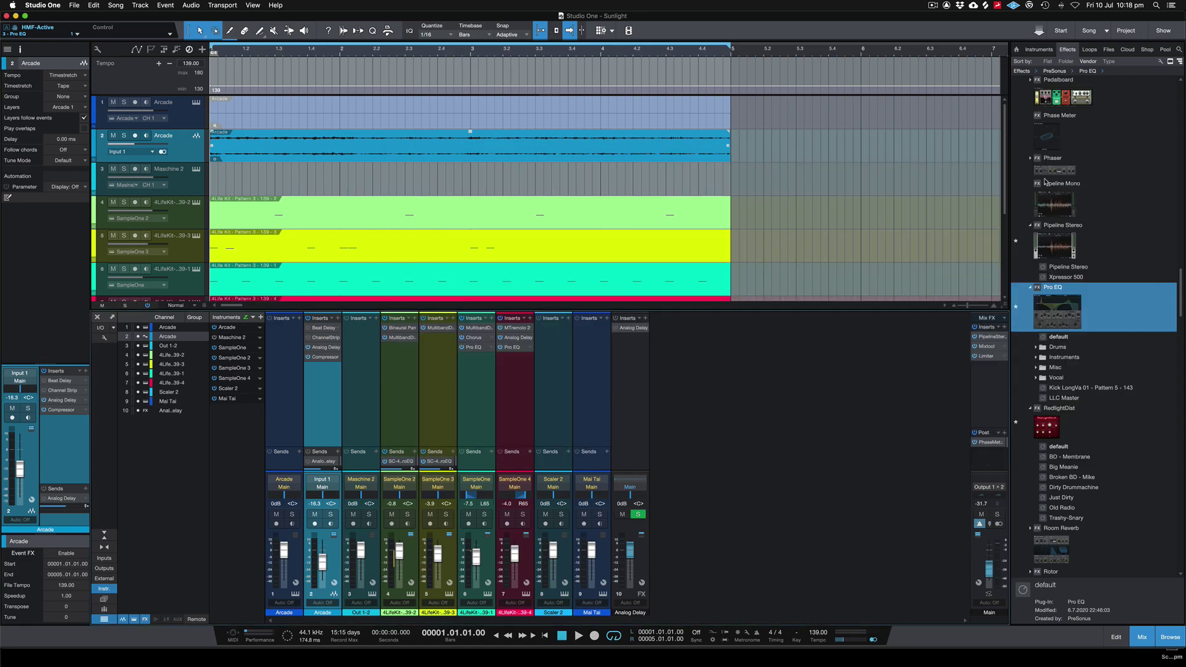
left_click_drag(1047, 133, 995, 383)
left_click_drag(898, 154, 785, 155)
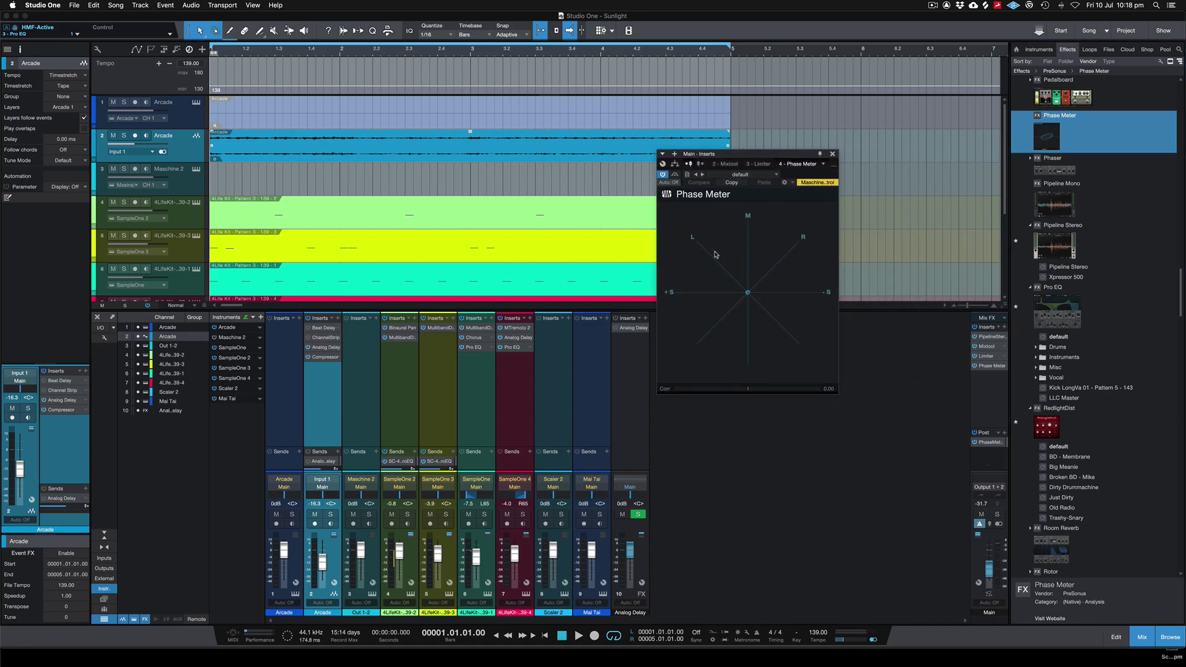
left_click(832, 153)
scroll(1089, 289, "down", 1)
scroll(1089, 289, "down", 1)
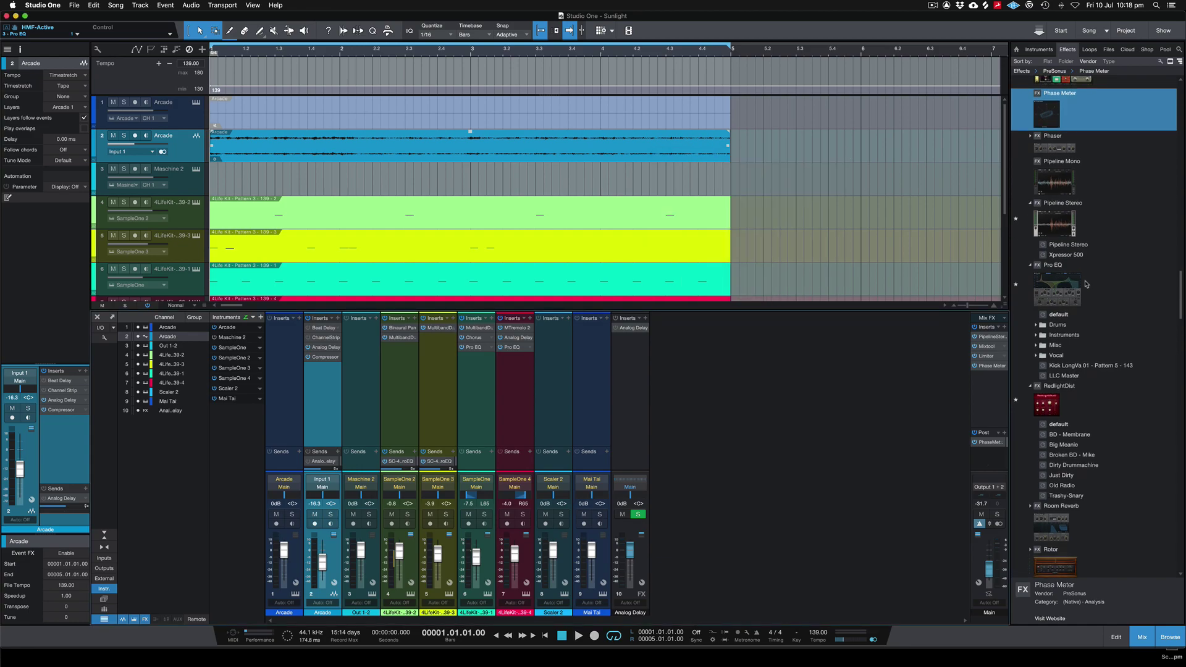
scroll(1089, 277, "down", 6)
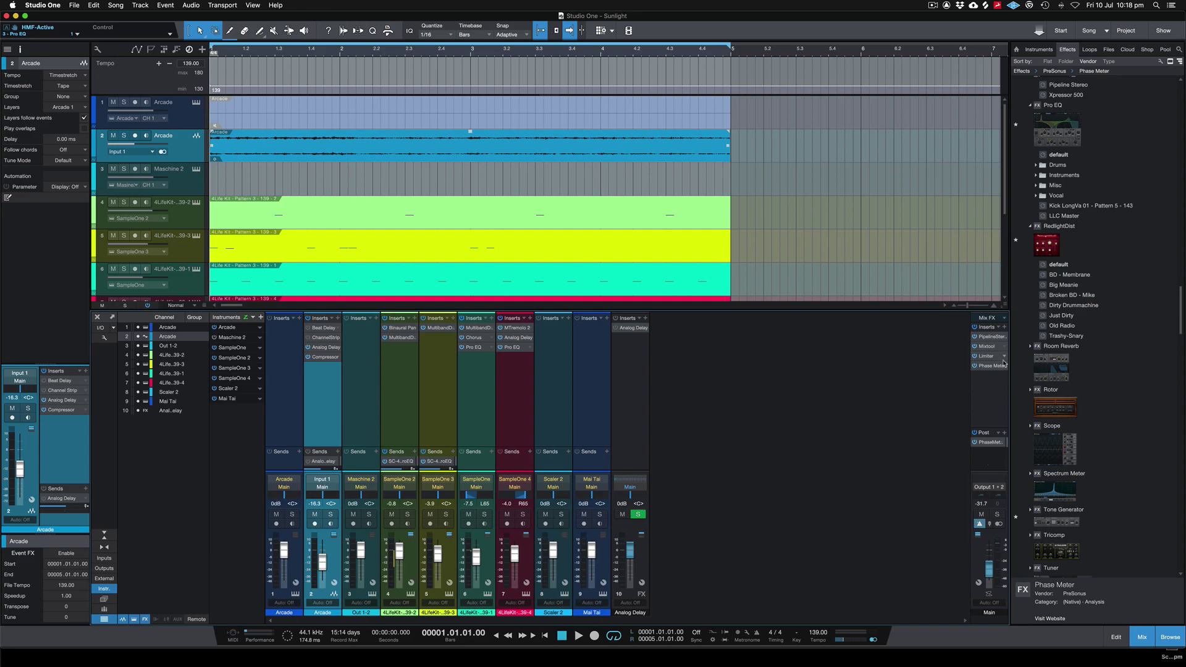
- Try a Rotor on Arcade, remove it, then add a Spectrum Meter fifth on the main bus
left_click_drag(1062, 408, 321, 380)
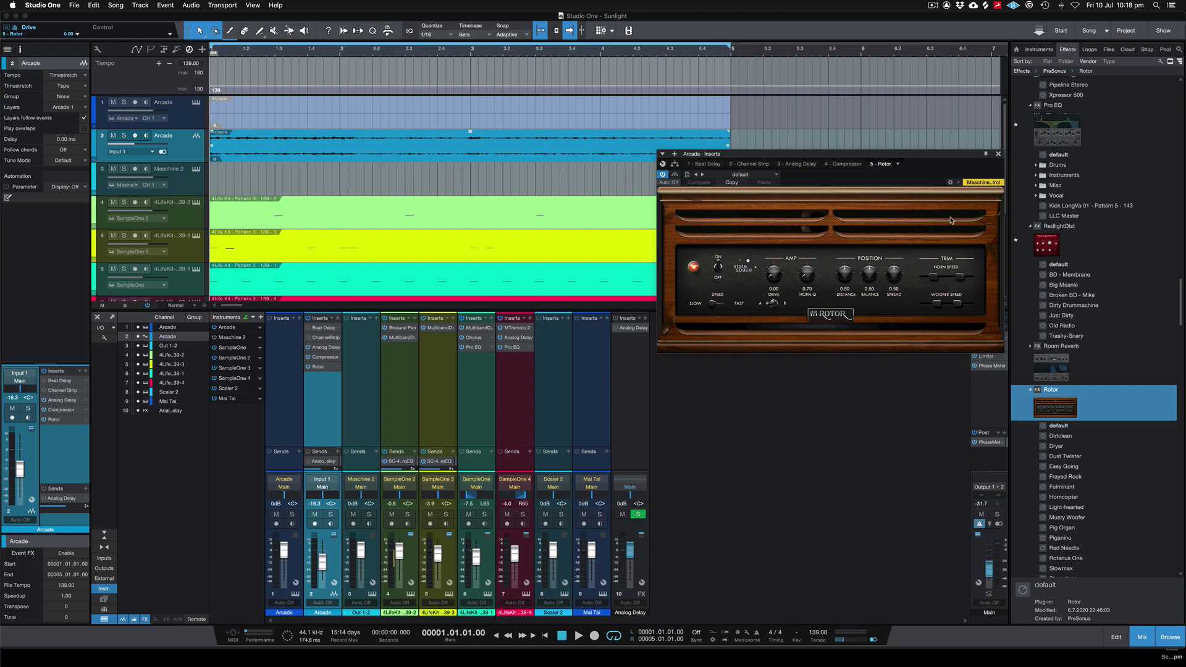
left_click(998, 155)
right_click(338, 370)
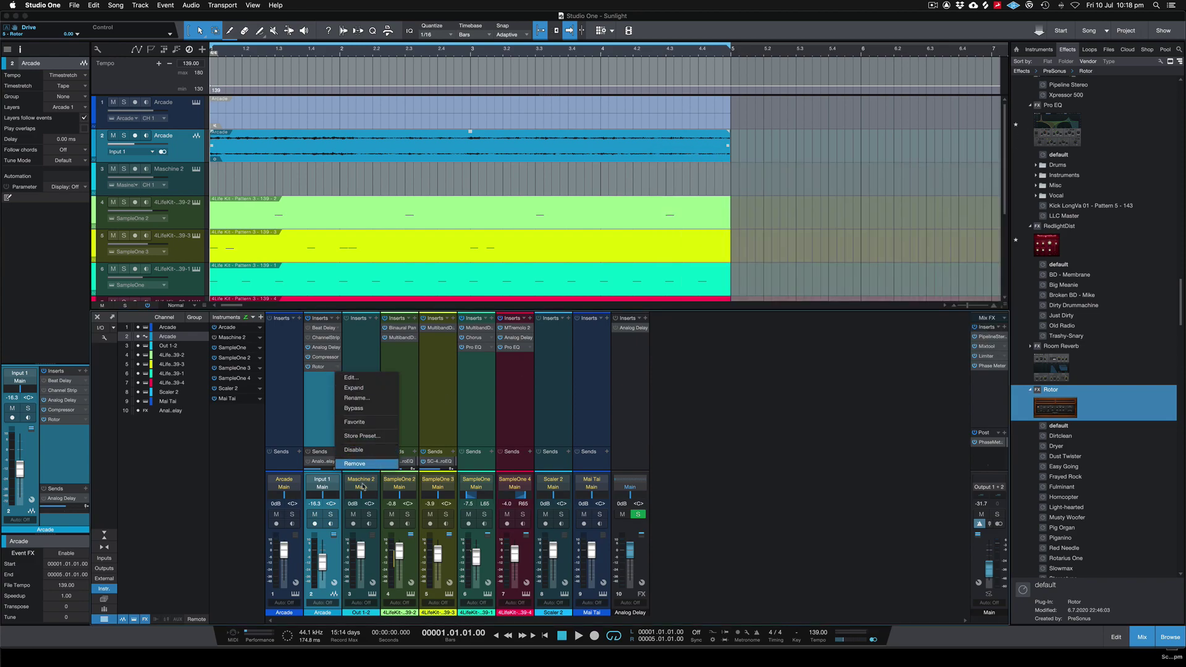
left_click(365, 464)
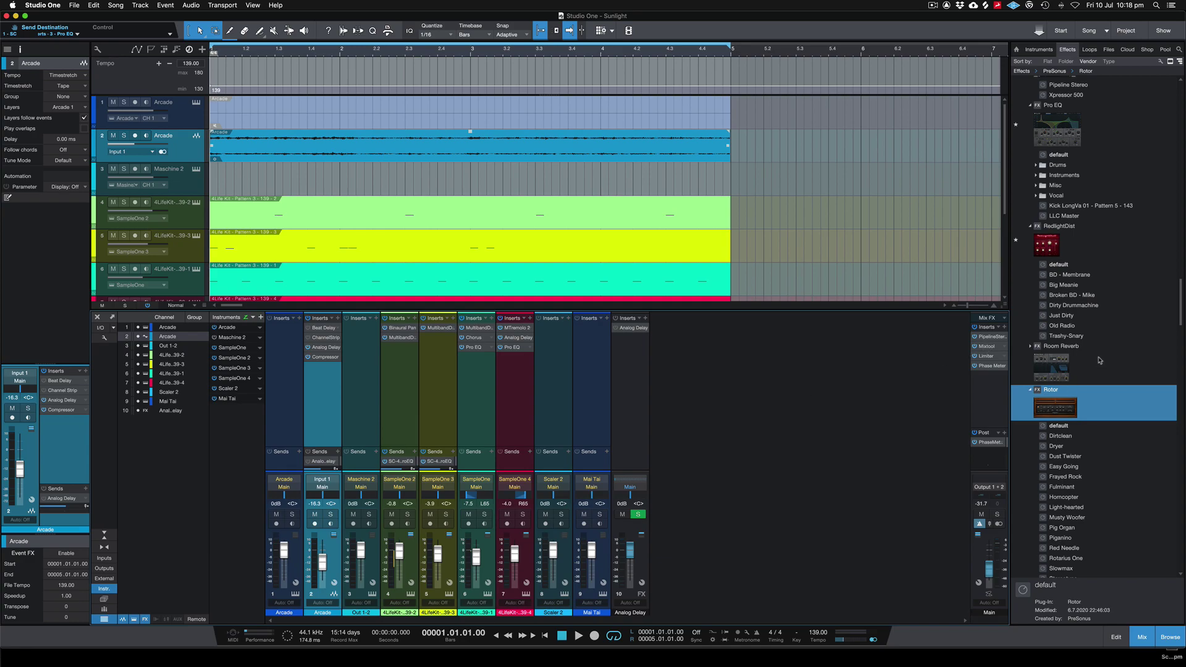
scroll(1100, 360, "down", 10)
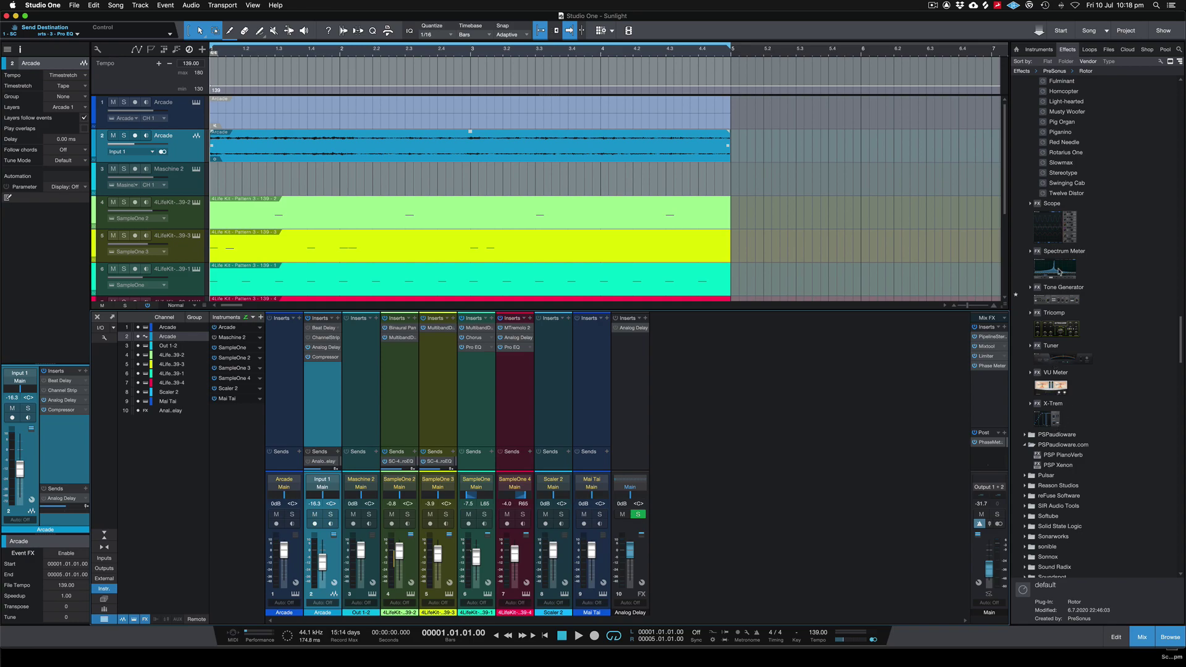
left_click_drag(1058, 265, 987, 398)
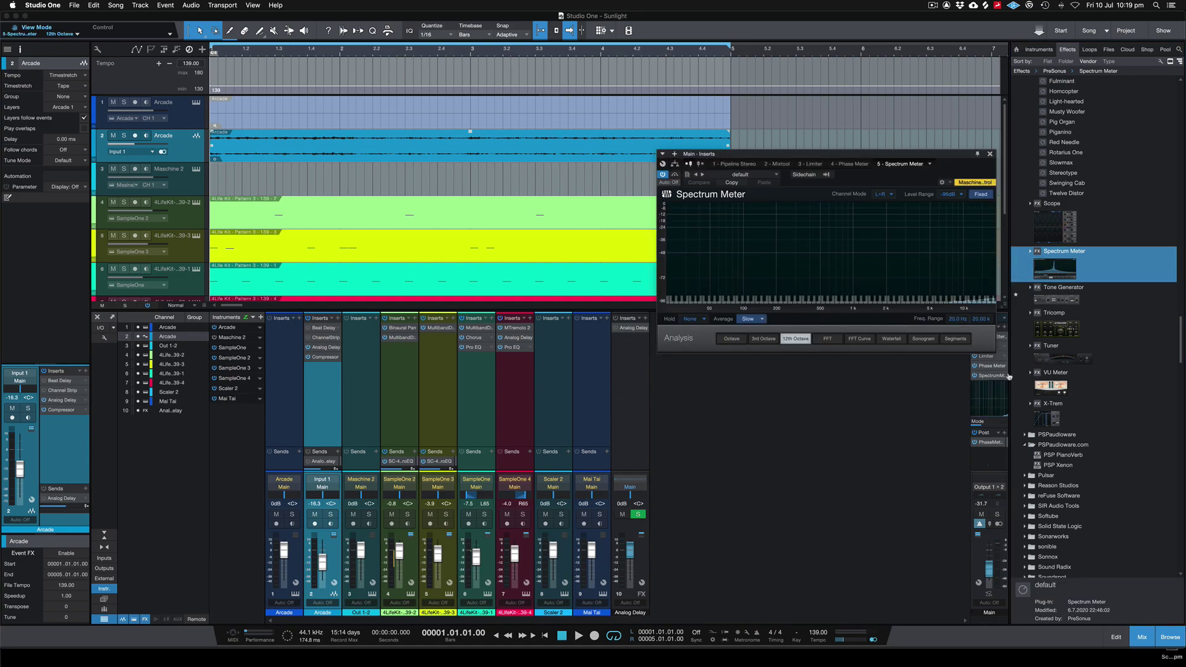
- Enlarge and reposition the Spectrum Meter over the arrangement, then play the song to watch it
left_click_drag(992, 354, 1089, 456)
left_click_drag(905, 159, 568, 133)
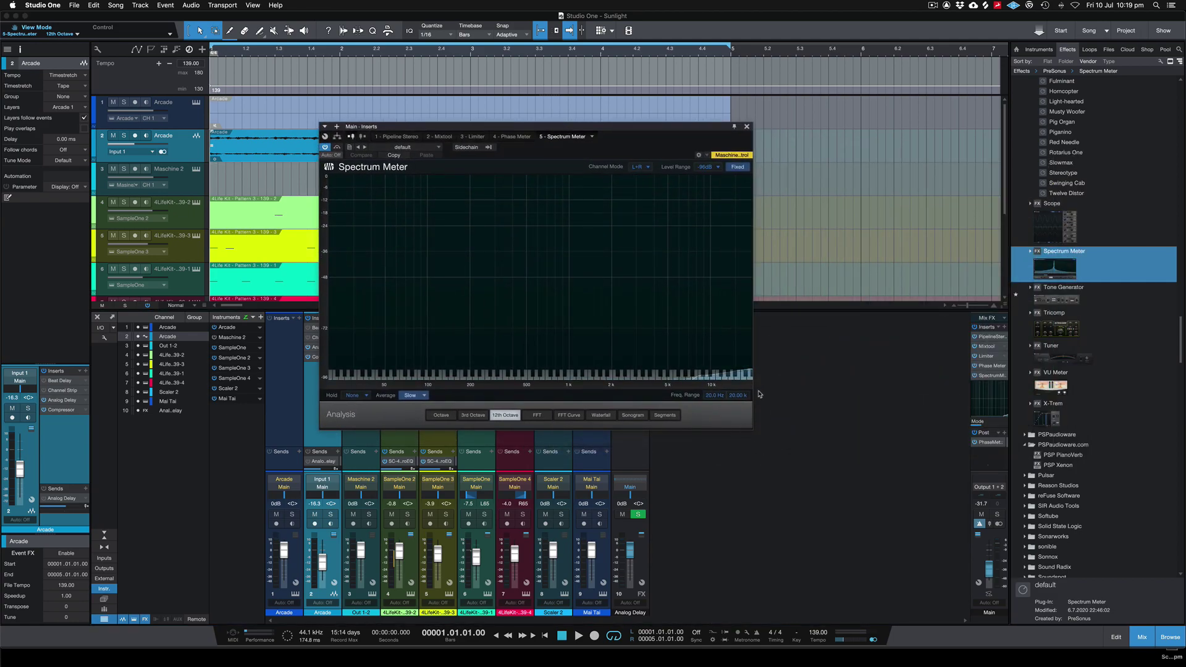
left_click_drag(747, 428, 771, 387)
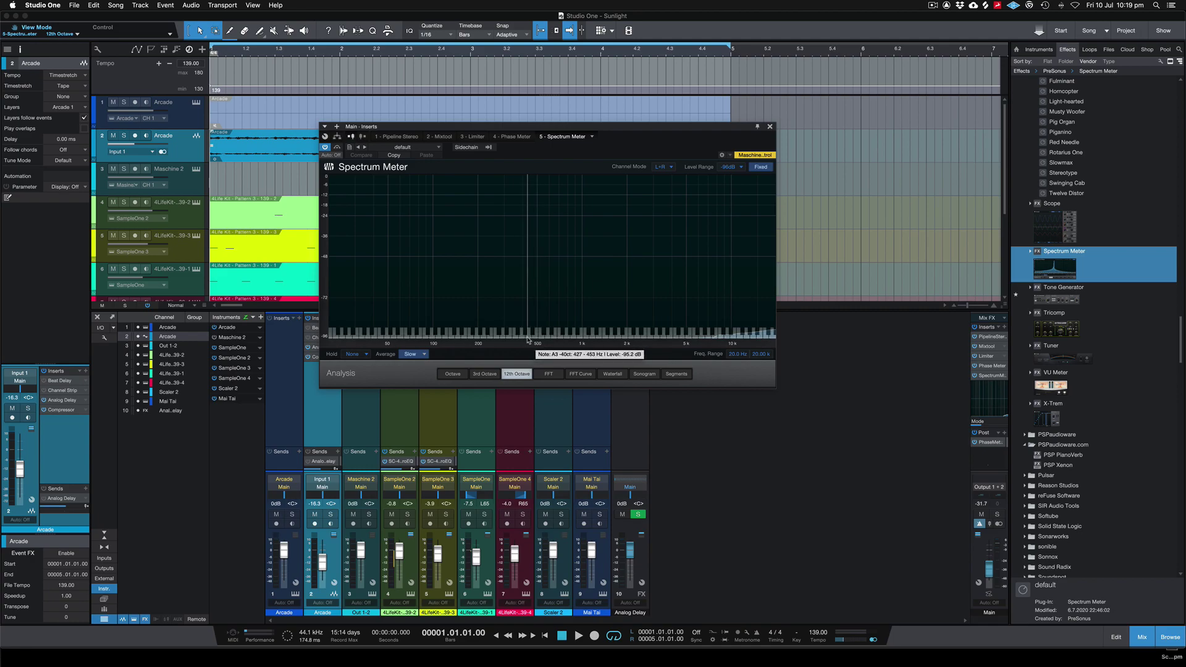
key("space")
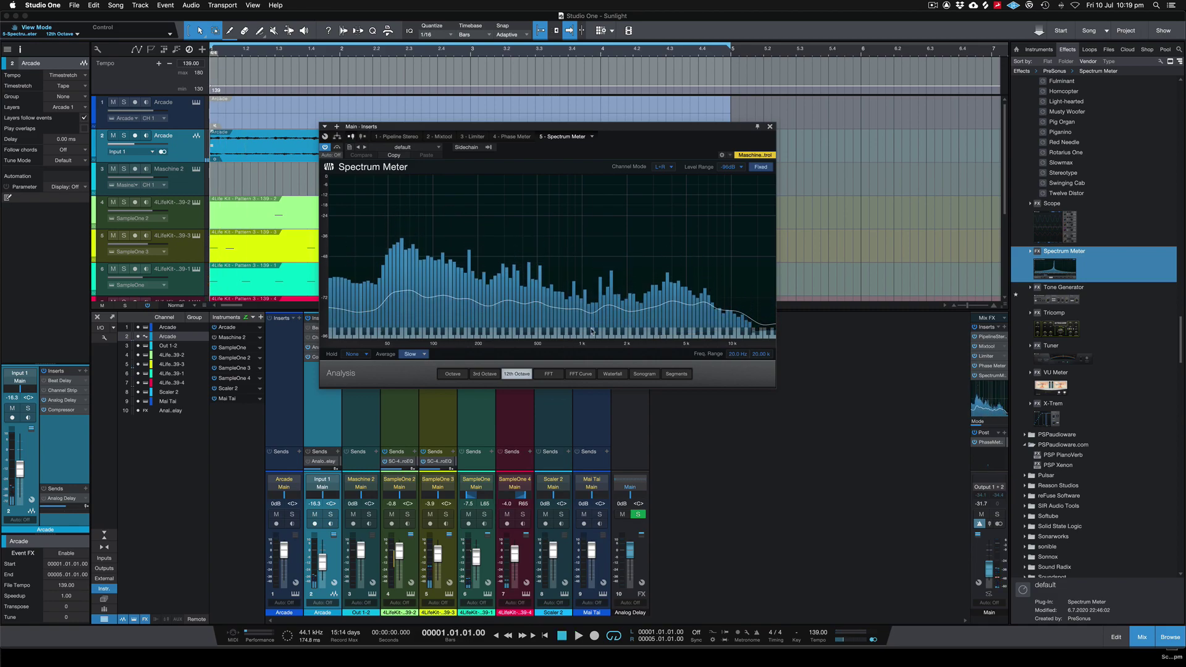
- Close the Spectrum Meter editor and scroll the Effects browser to the PreSonus Chorus presets
left_click(769, 127)
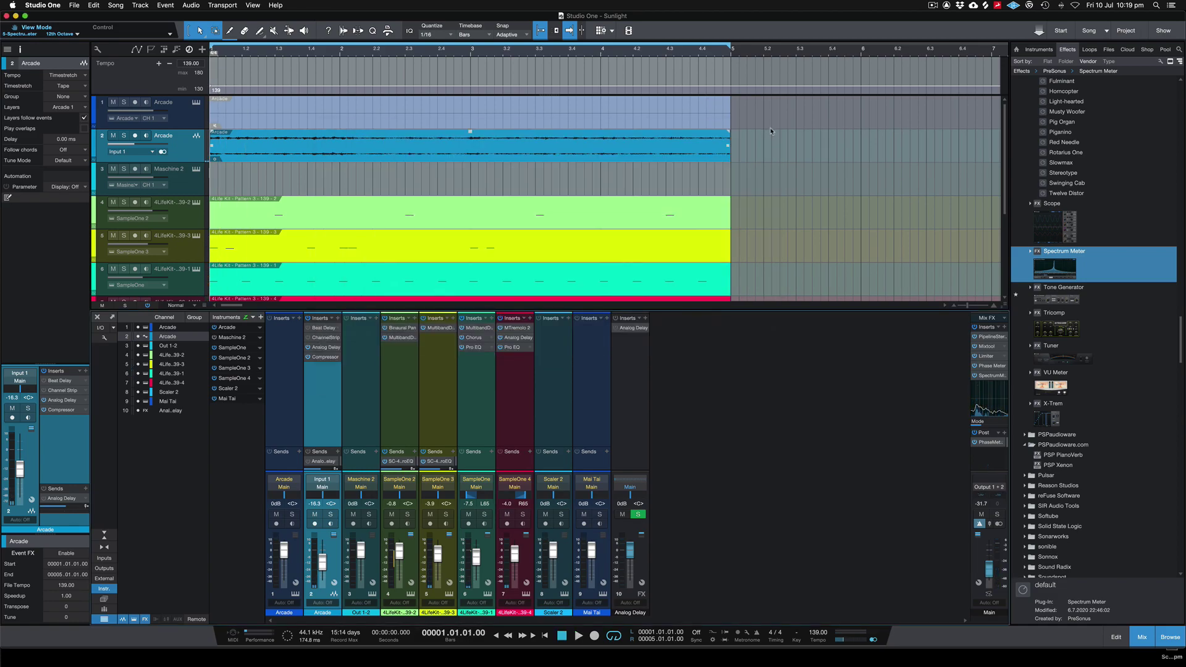
scroll(1109, 336, "up", 15)
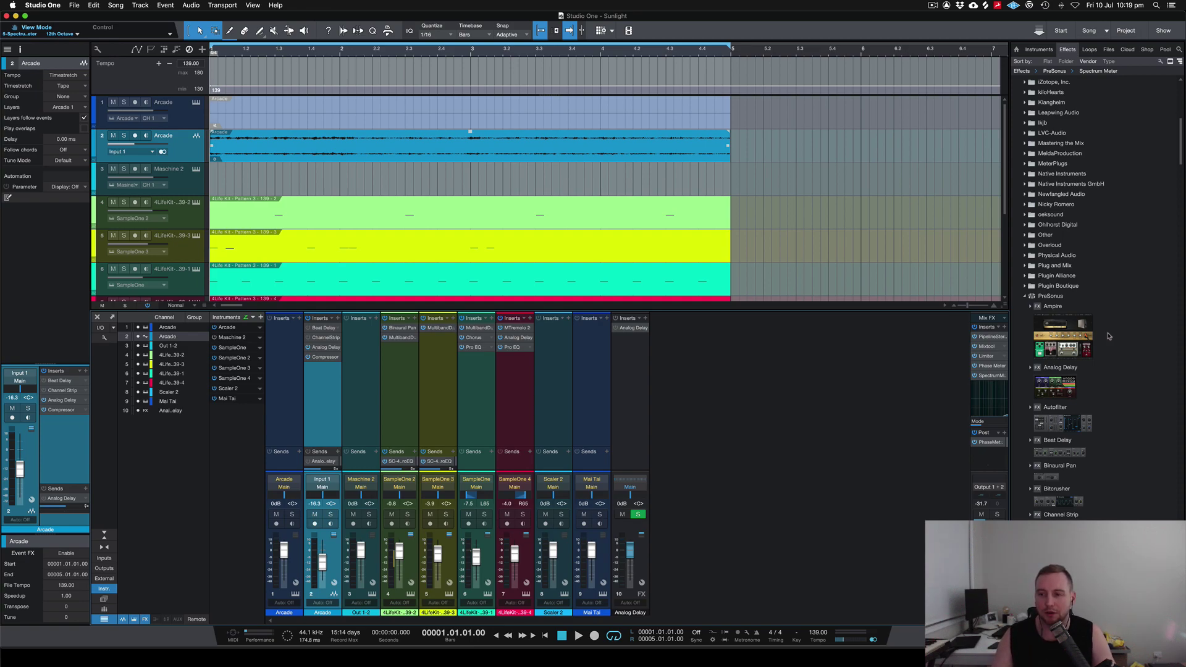
scroll(1109, 336, "down", 10)
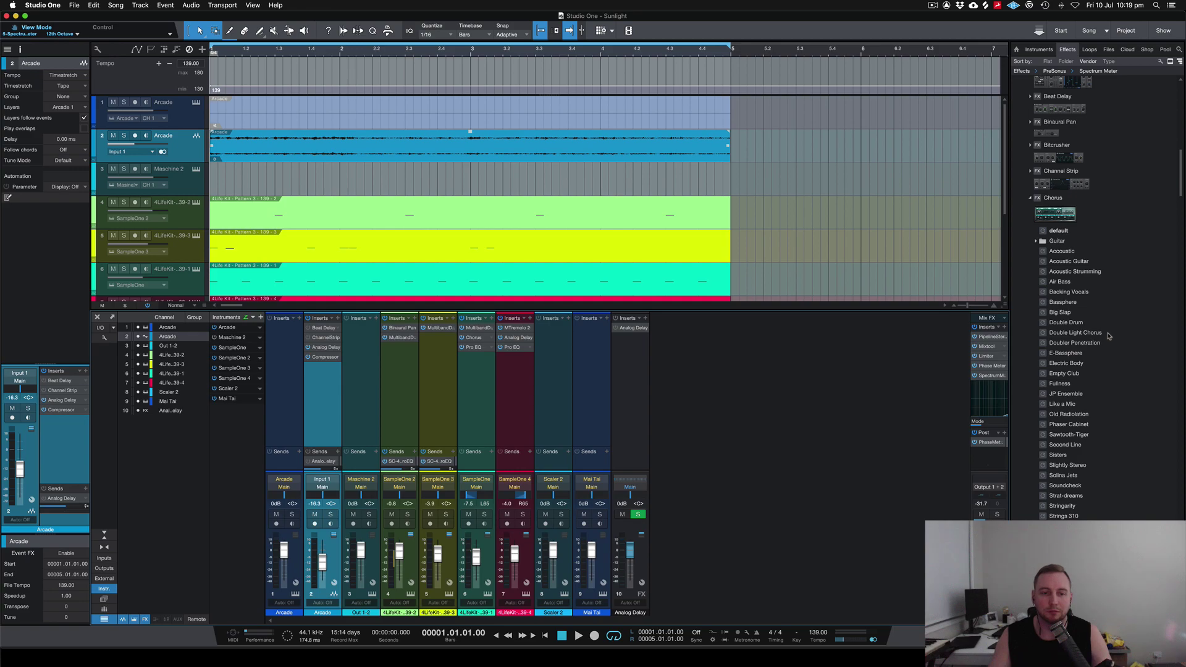